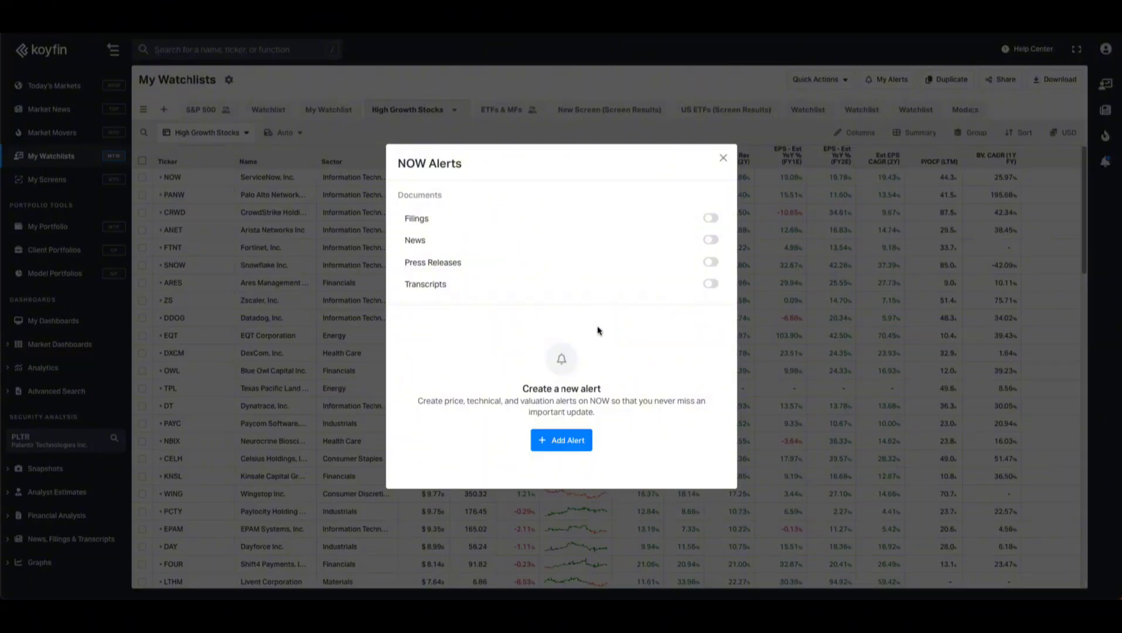
left_click(578, 444)
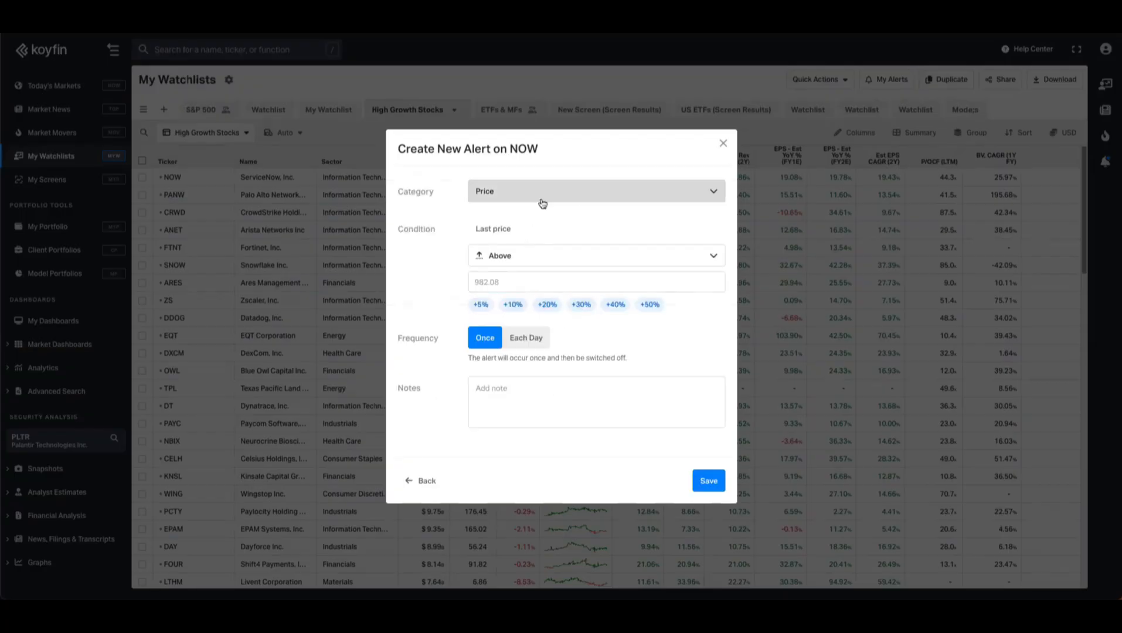
left_click(542, 203)
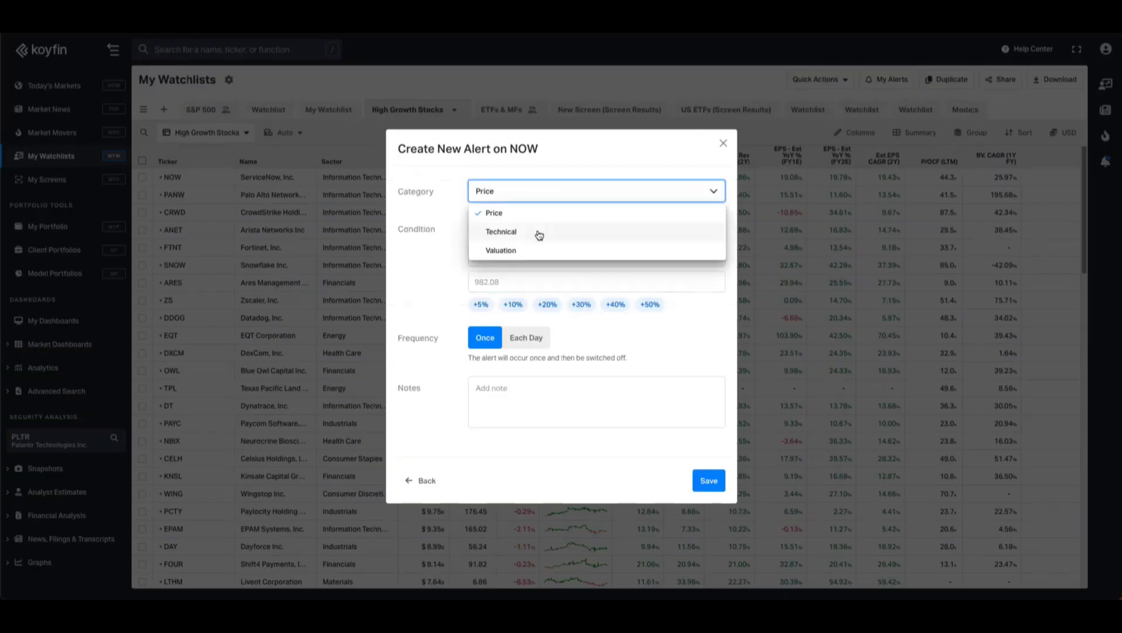
left_click(538, 233)
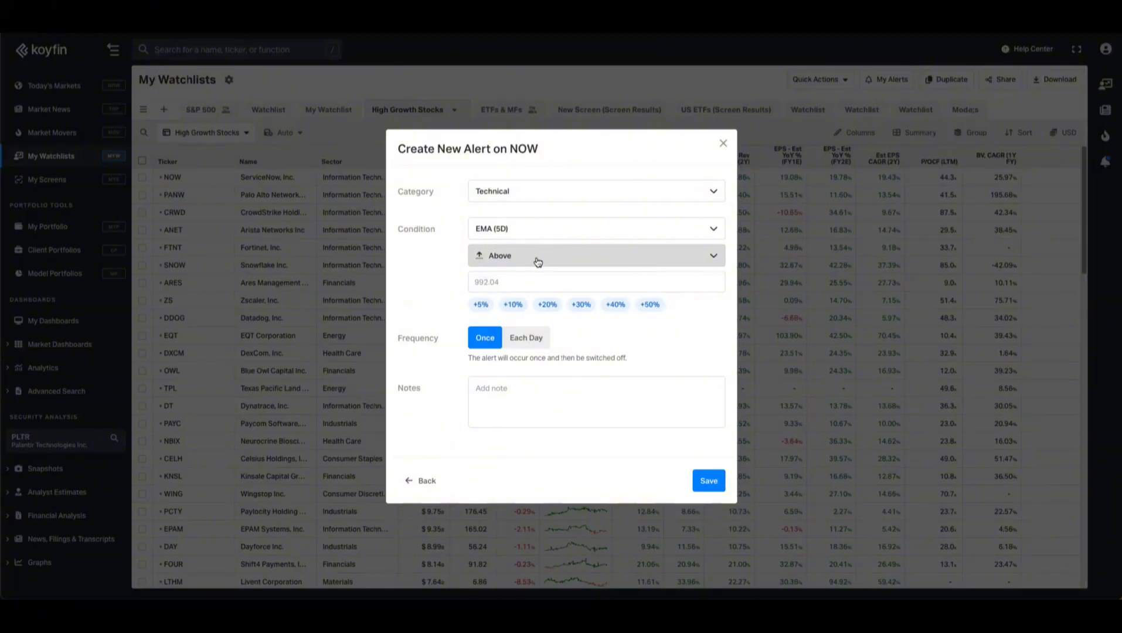
left_click(577, 305)
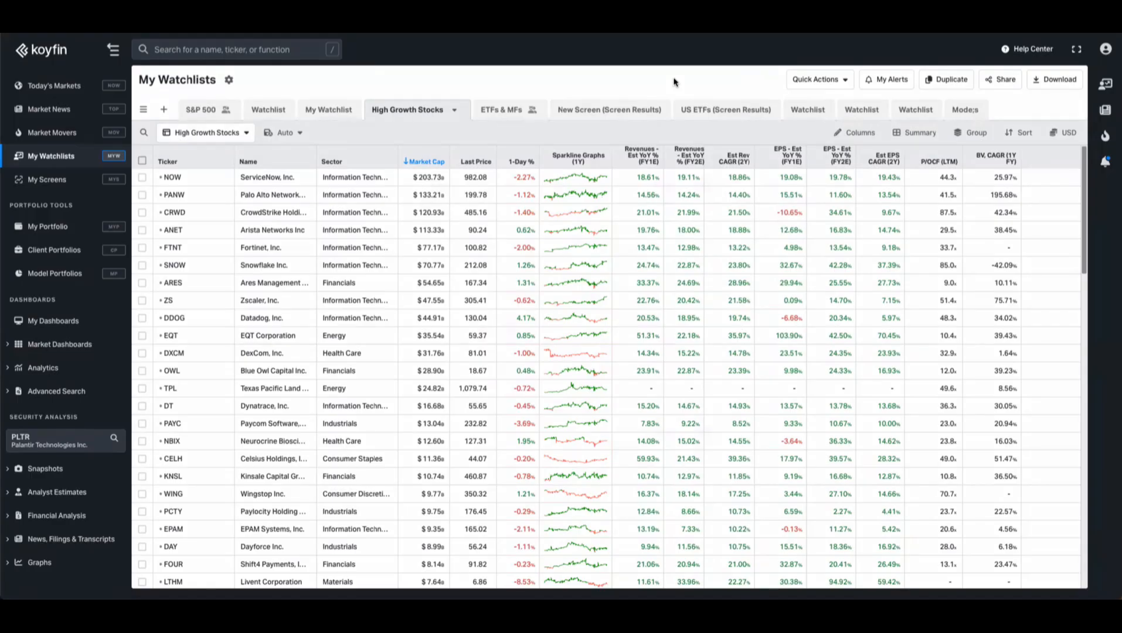
- Search for NVDA and open its "Free graph template Smaple" graph
key("slash")
type("nvda")
key("Return")
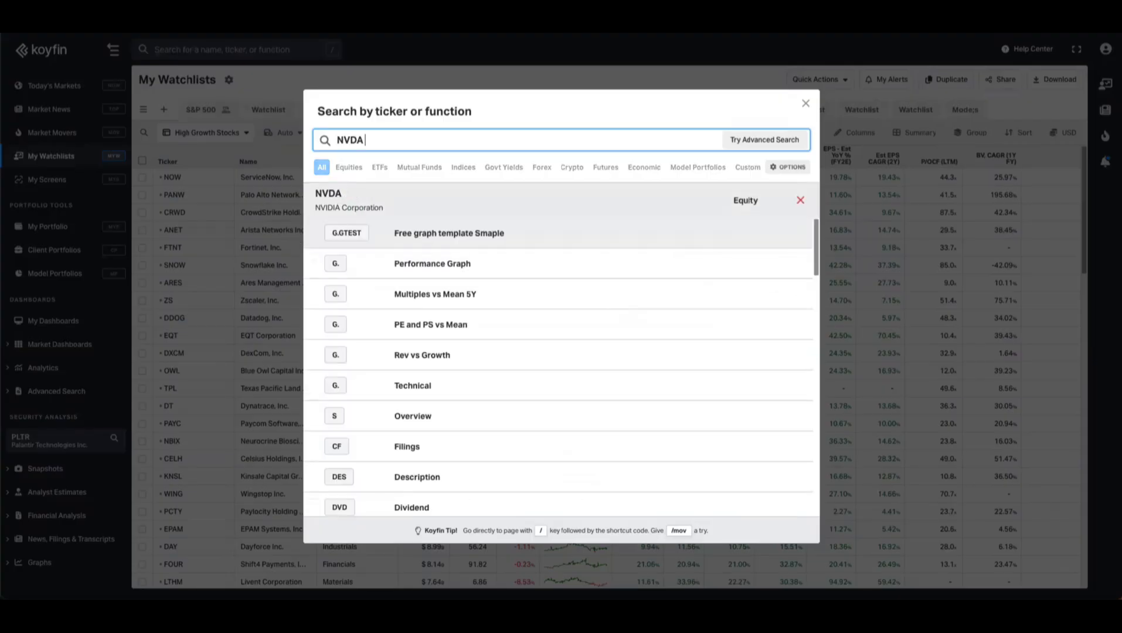
key("Return")
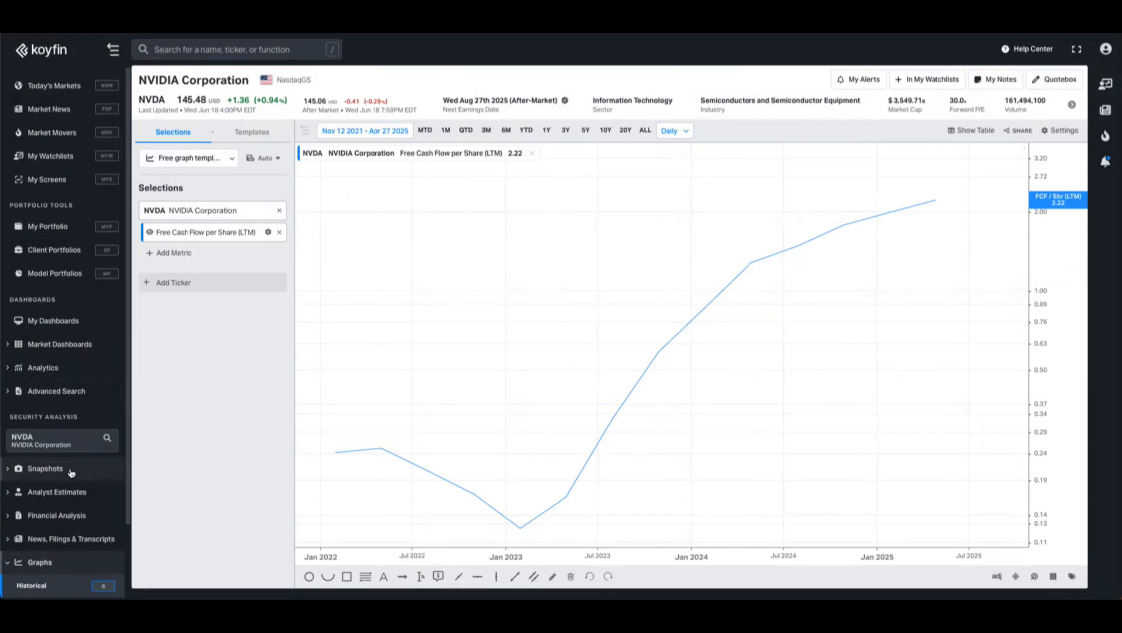
- View NVIDIA's snapshot overview
left_click(45, 468)
scroll(66, 410, "down", 3)
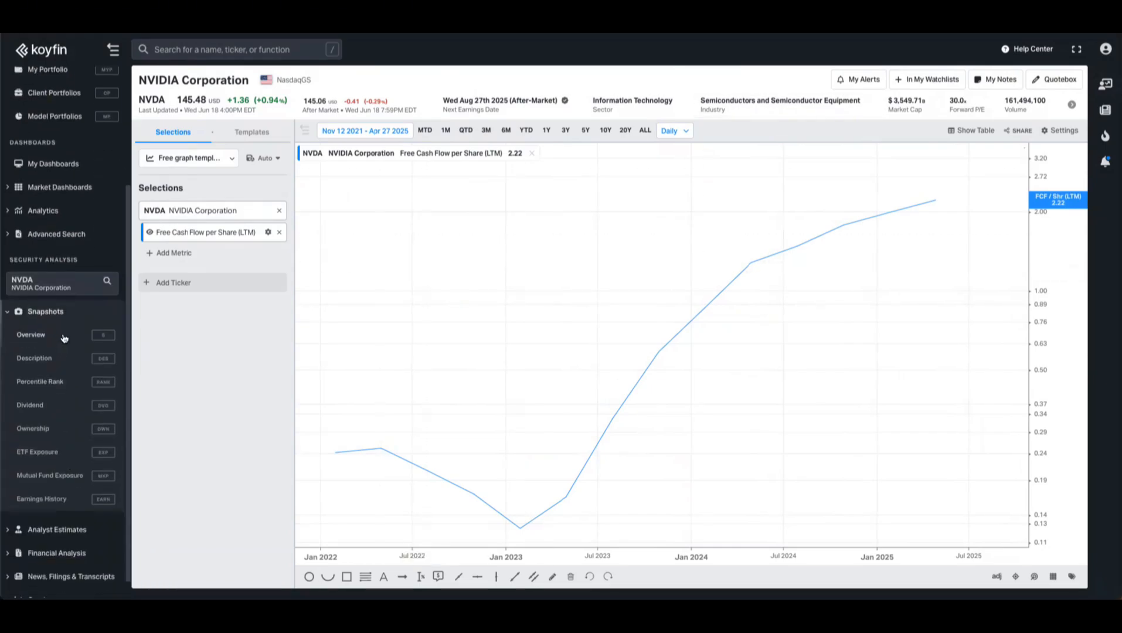
left_click(63, 336)
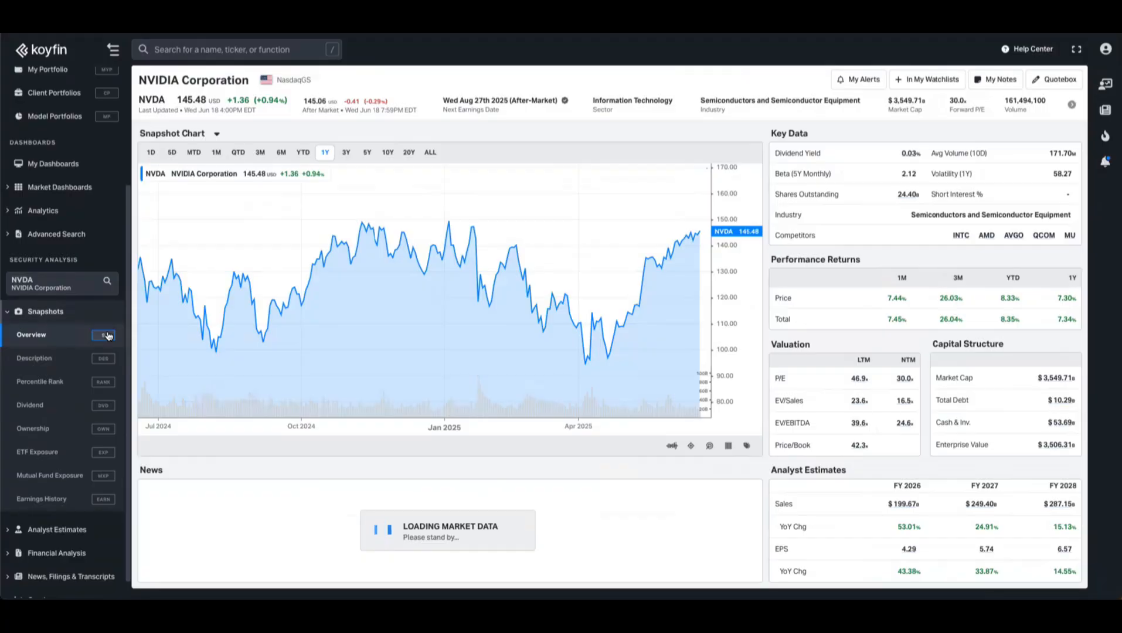
- View NVIDIA's company news and its income statement in the financial analysis
left_click(68, 557)
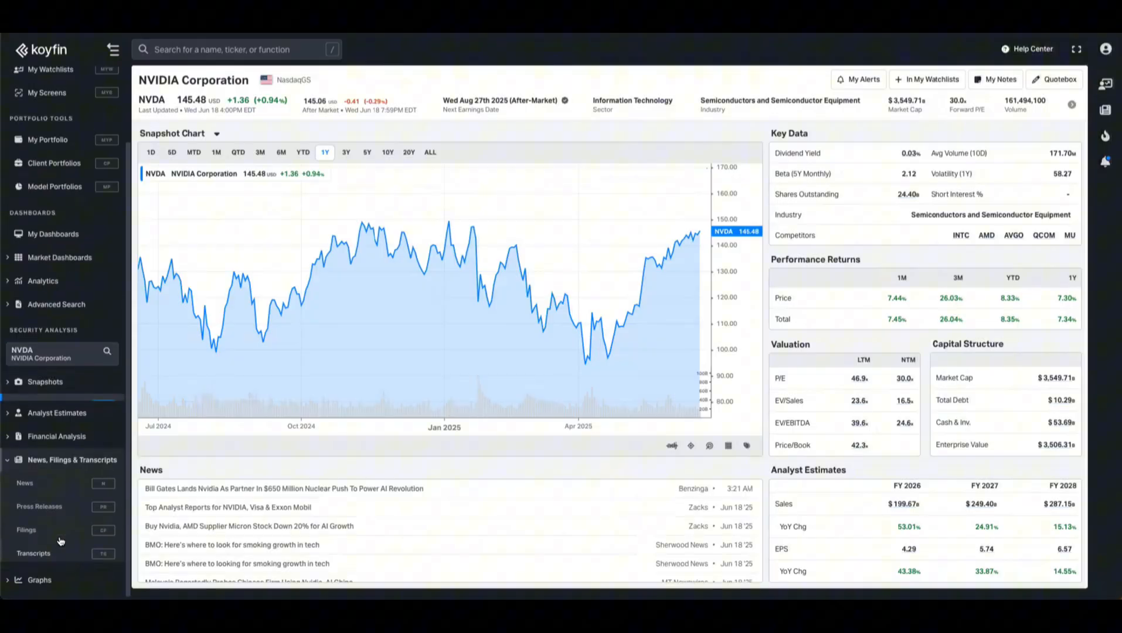
left_click(49, 481)
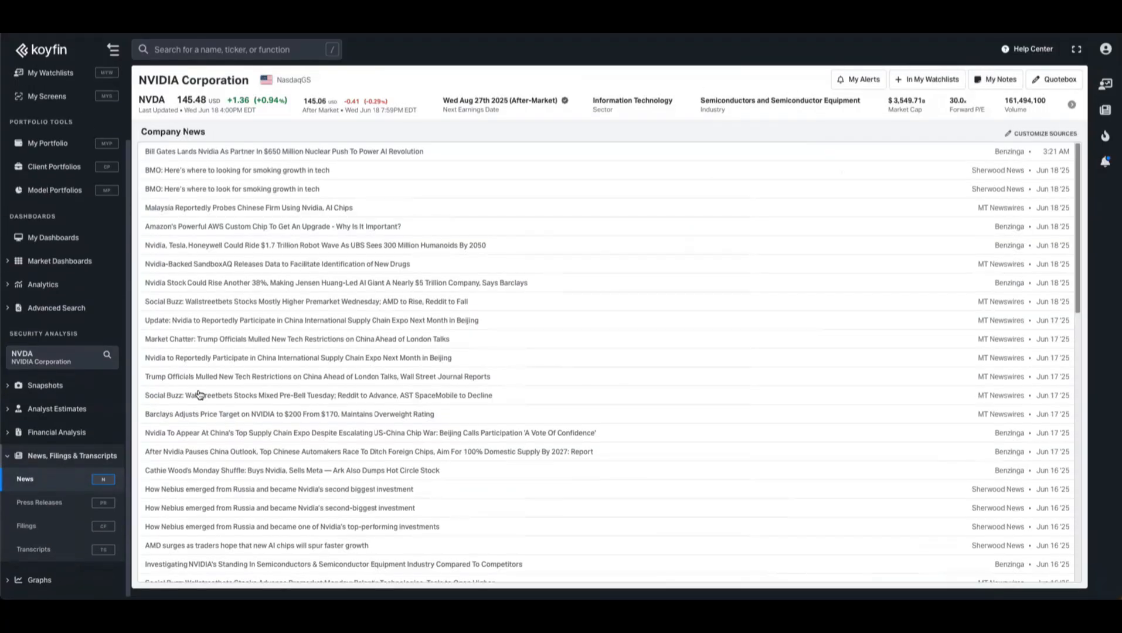
left_click(59, 433)
left_click(52, 363)
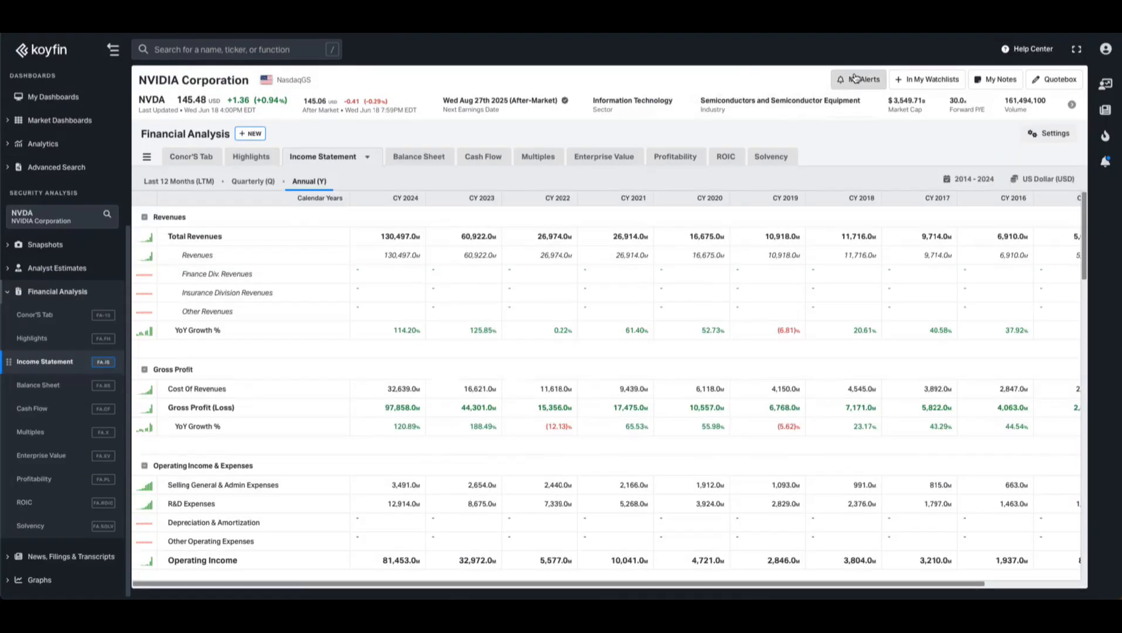
- Enable NVDA document alerts for Filings, Press Releases and Transcripts, keeping News switched off
left_click(855, 82)
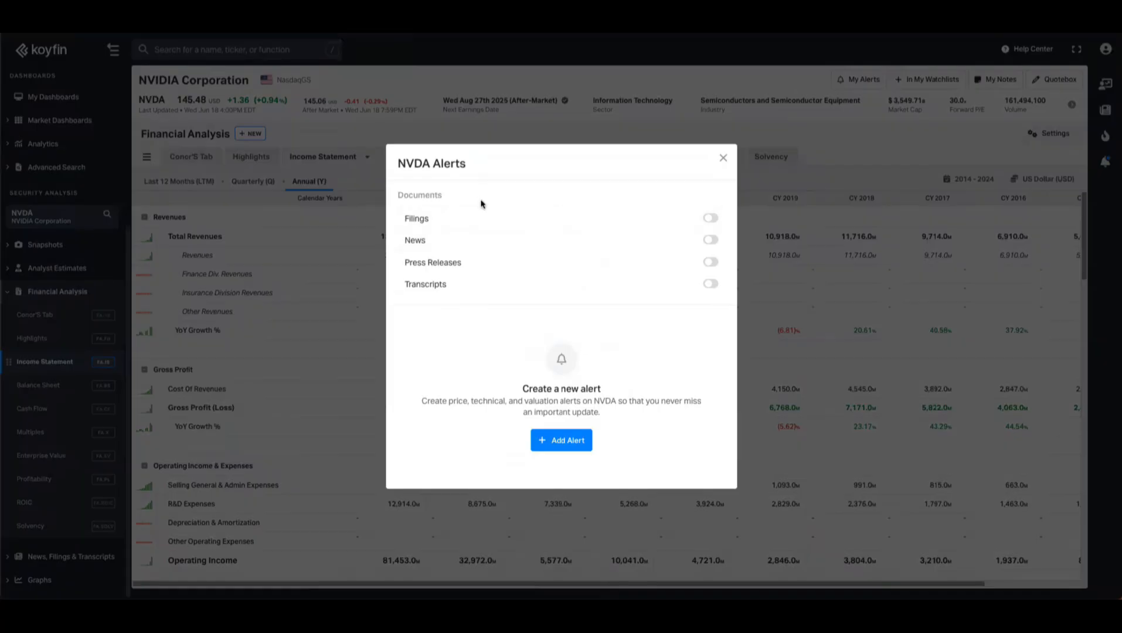
left_click(710, 218)
left_click(710, 239)
left_click(710, 262)
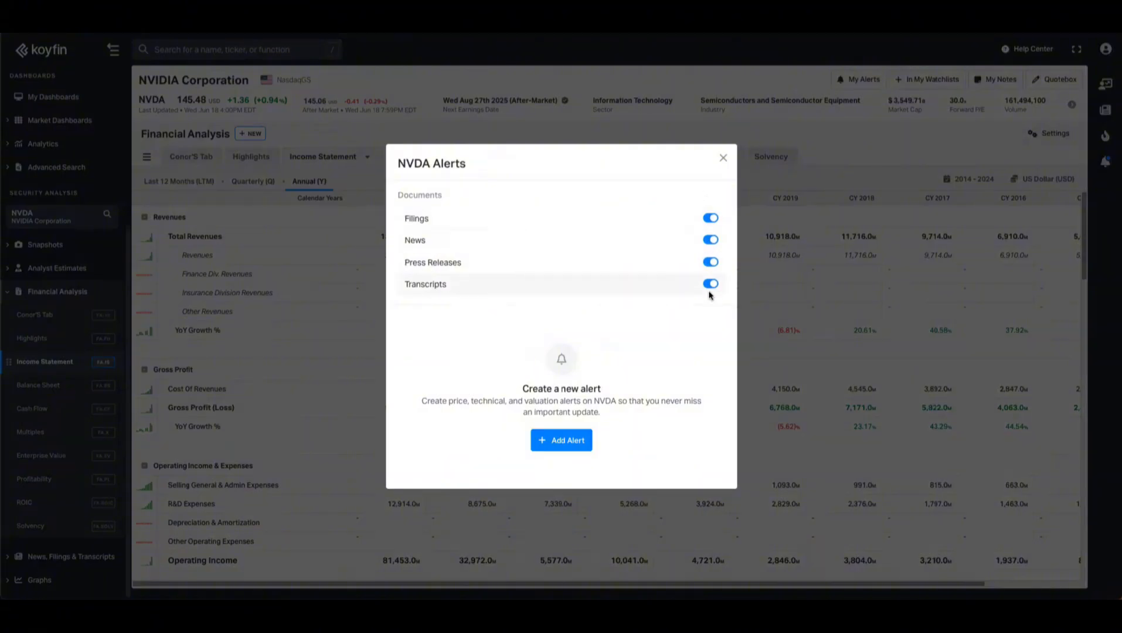
left_click(712, 244)
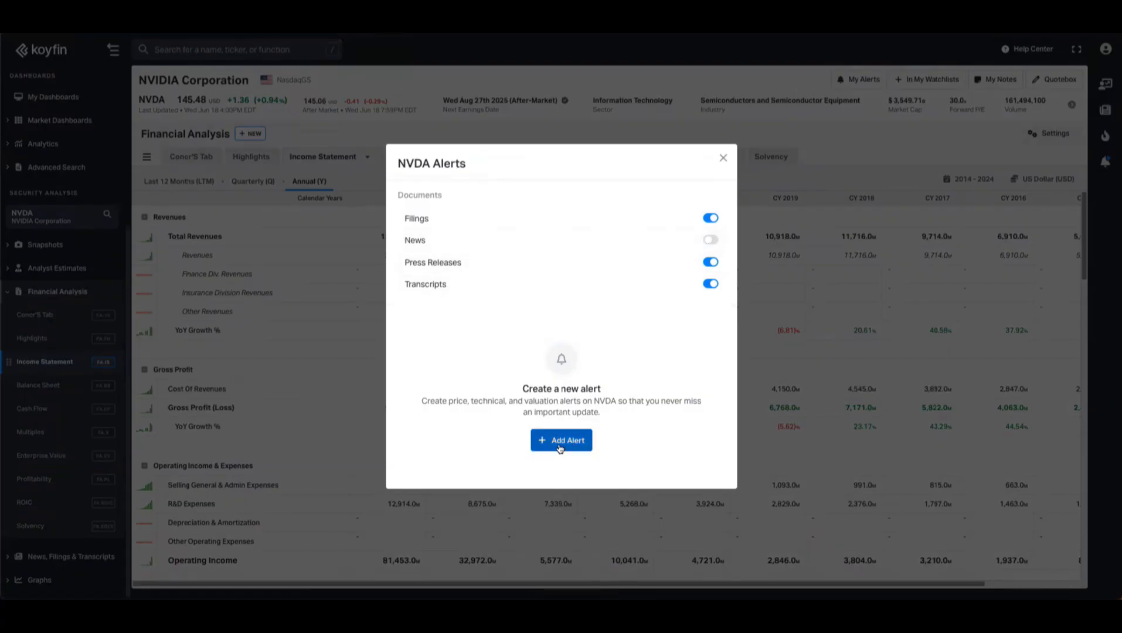
- Create and save a one-time NVDA price alert for last price below 130.93 (-10%), with the note "Nvidia has corrected (-10%)"
left_click(577, 447)
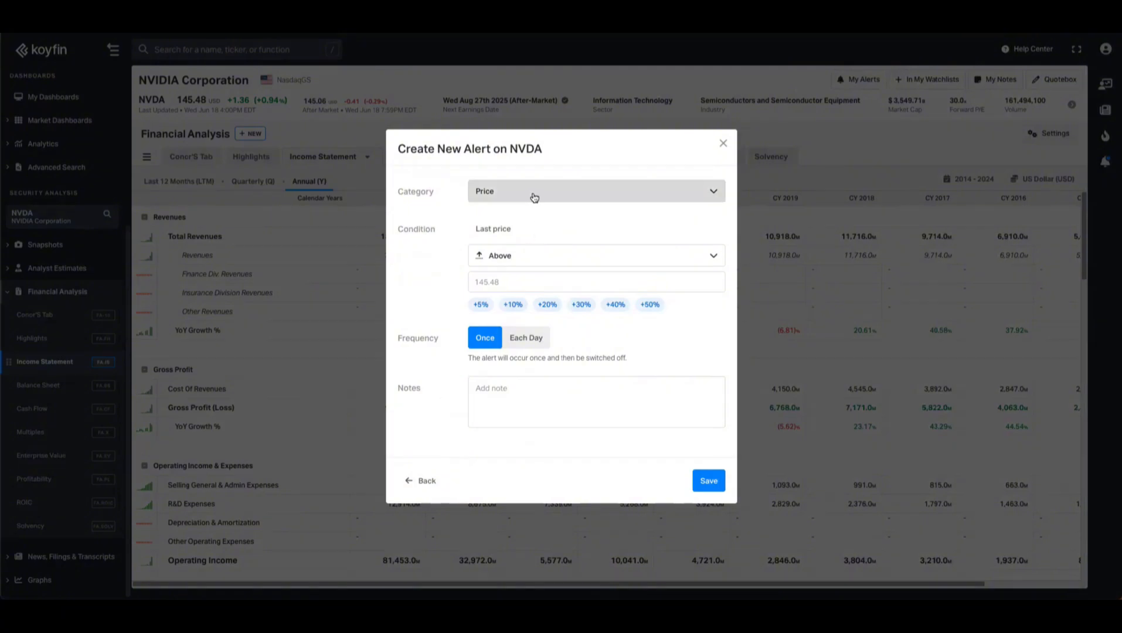
left_click(521, 196)
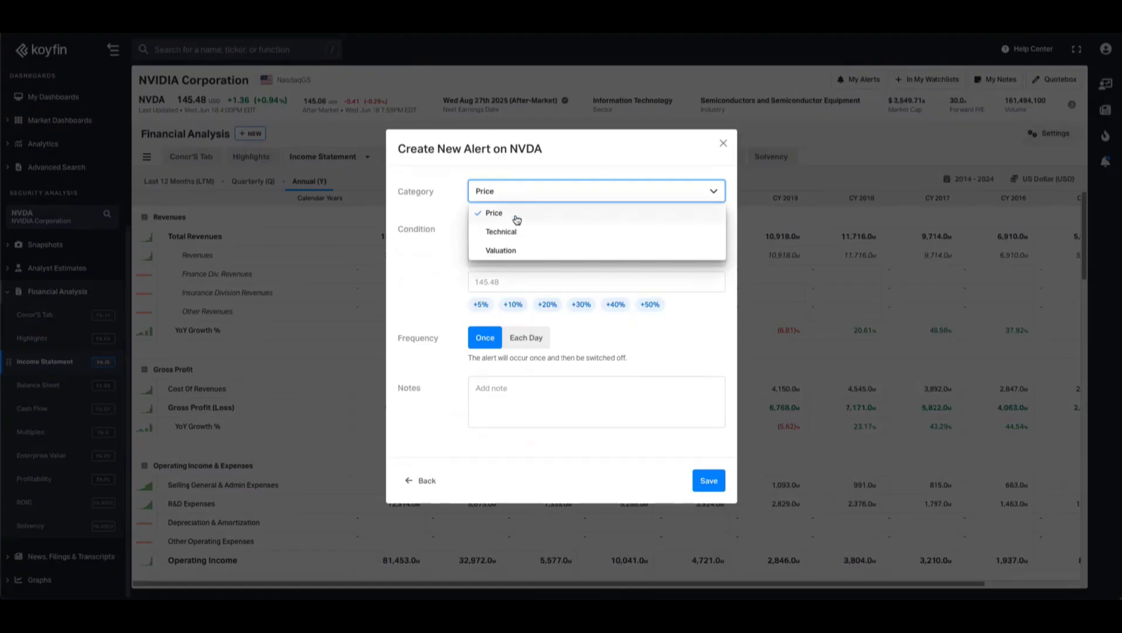
left_click(414, 212)
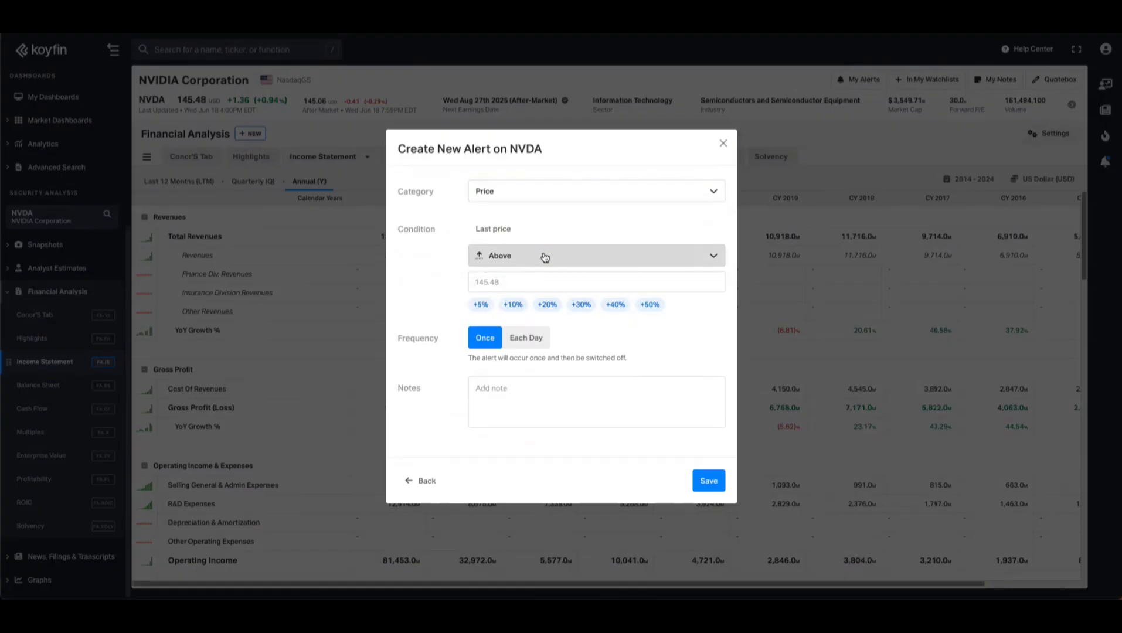
left_click(544, 256)
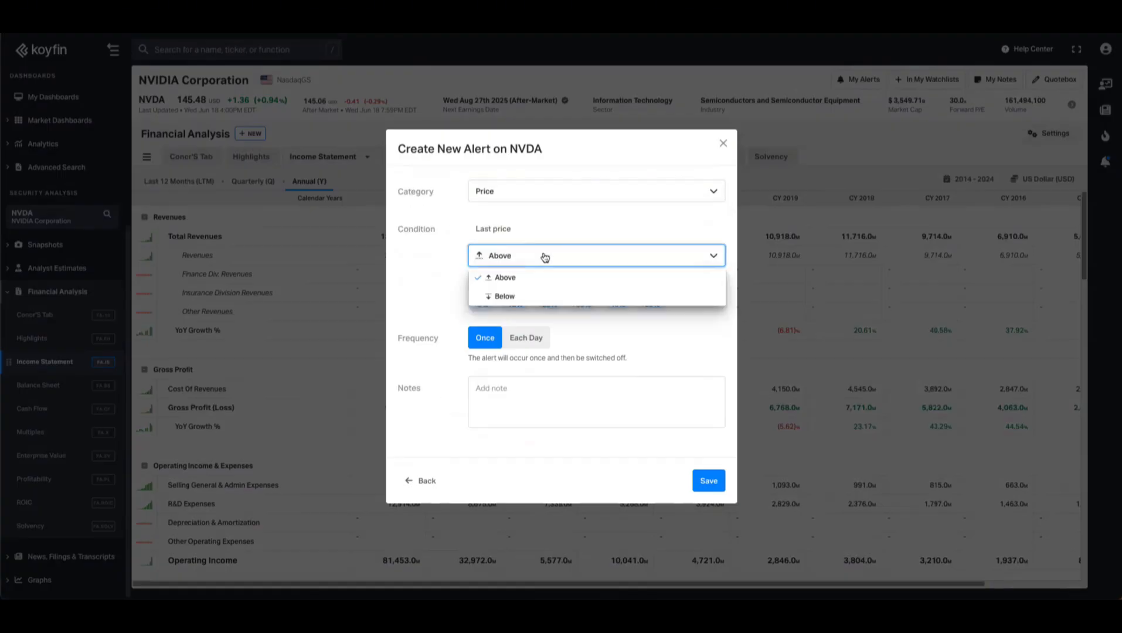
left_click(545, 301)
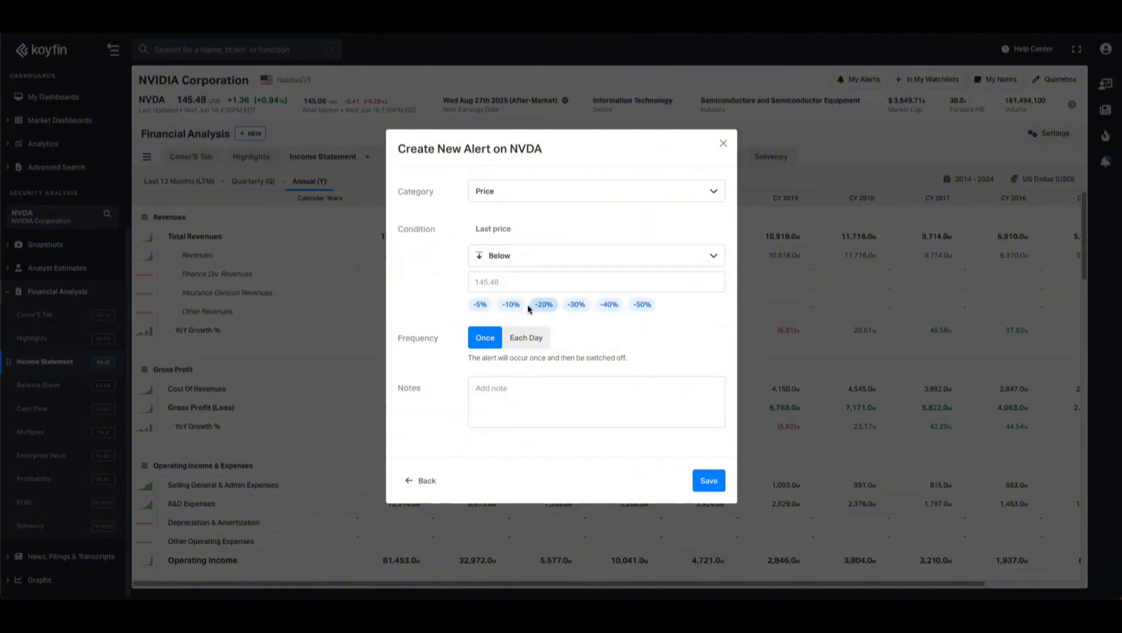
left_click(514, 392)
type("Nvidia")
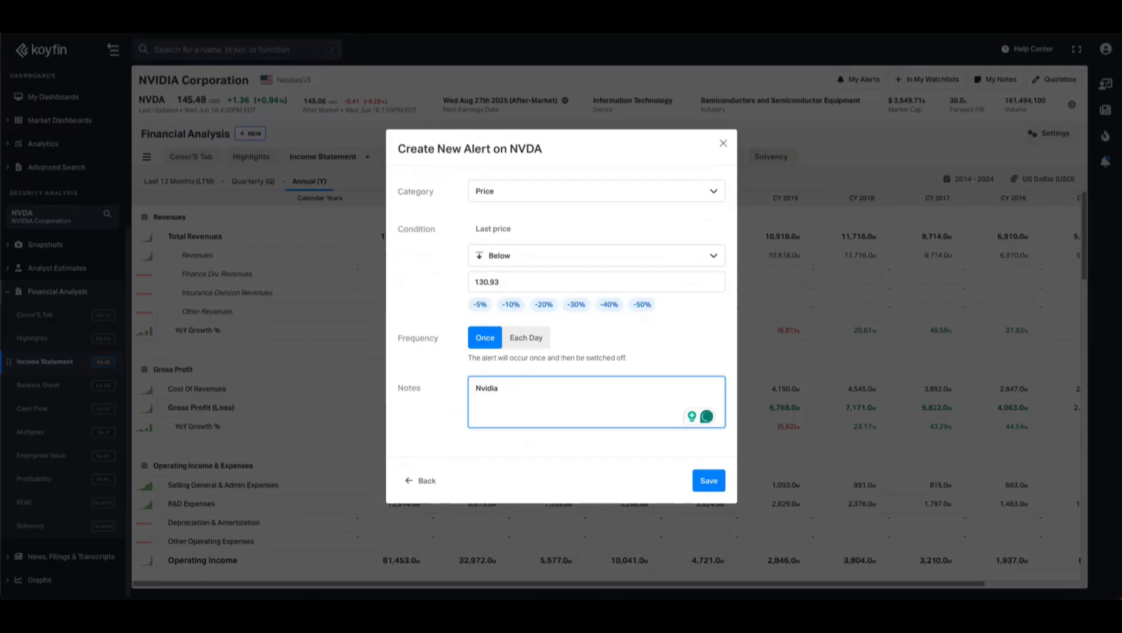
type(" has corrected (-10%")
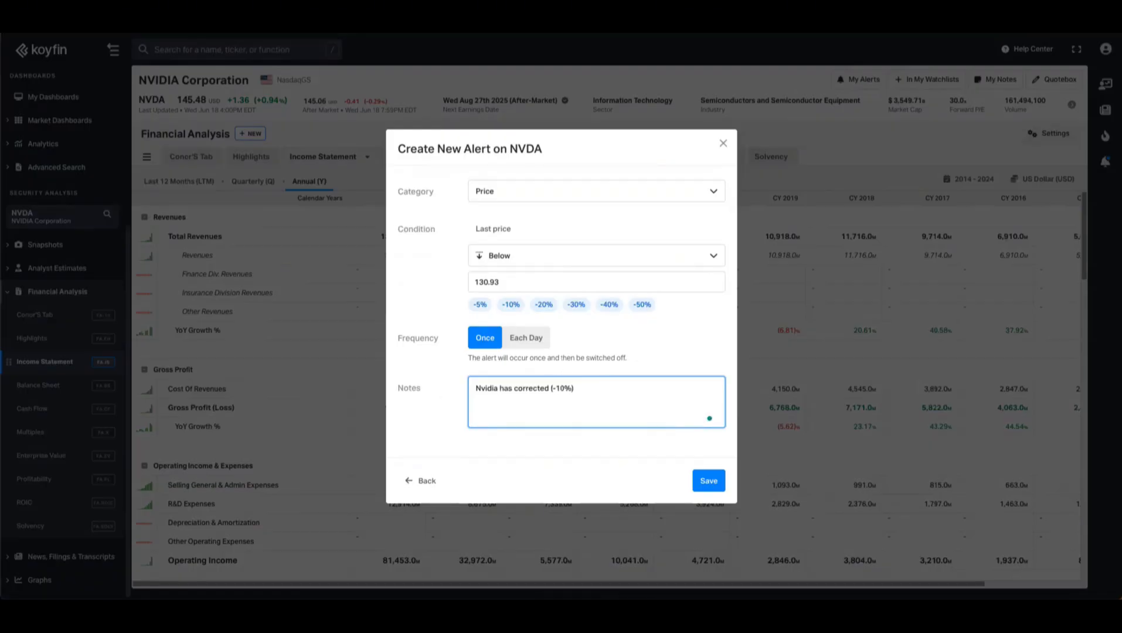
left_click(708, 481)
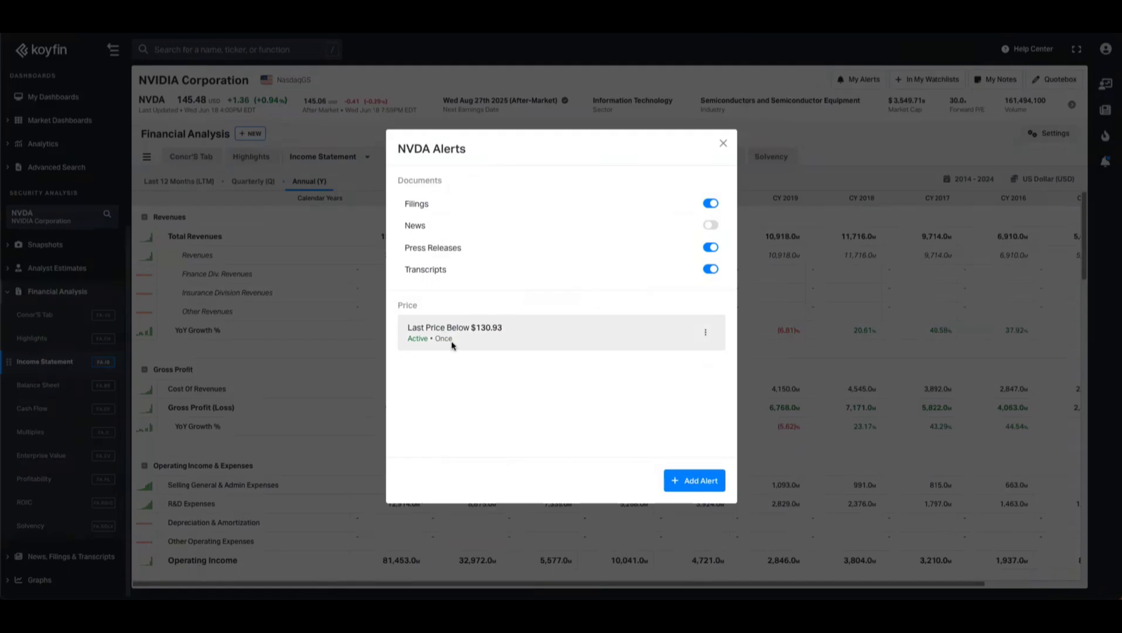
- Create and save a one-time NVDA valuation alert for Price / Earnings - P/E (NTM) above 22.5x, with the note "BUY"
left_click(683, 482)
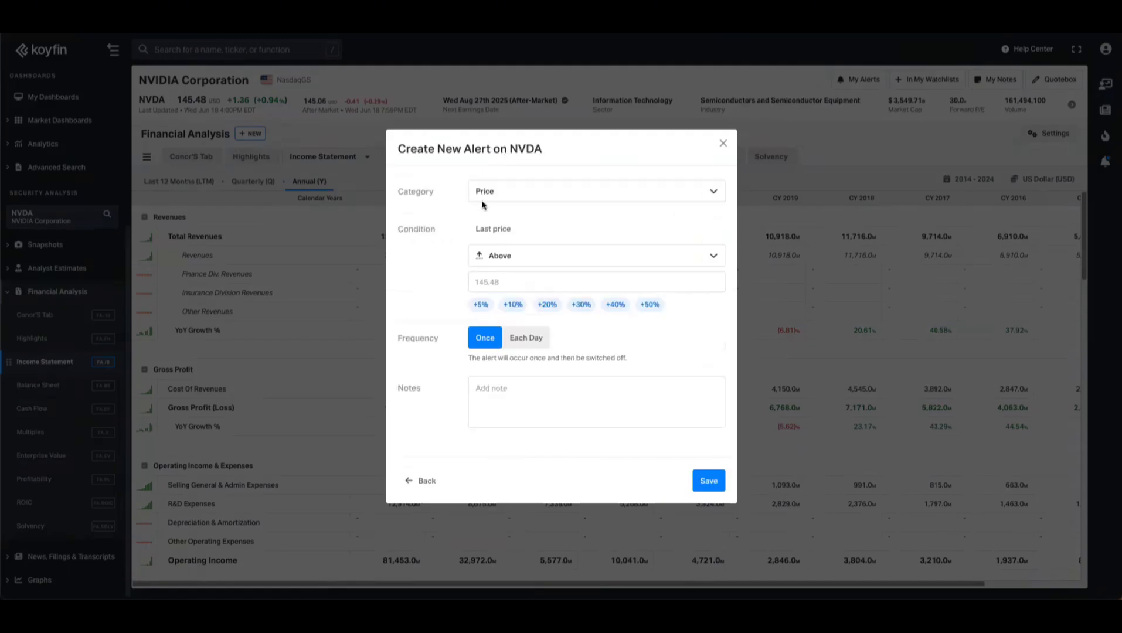
left_click(501, 191)
left_click(501, 251)
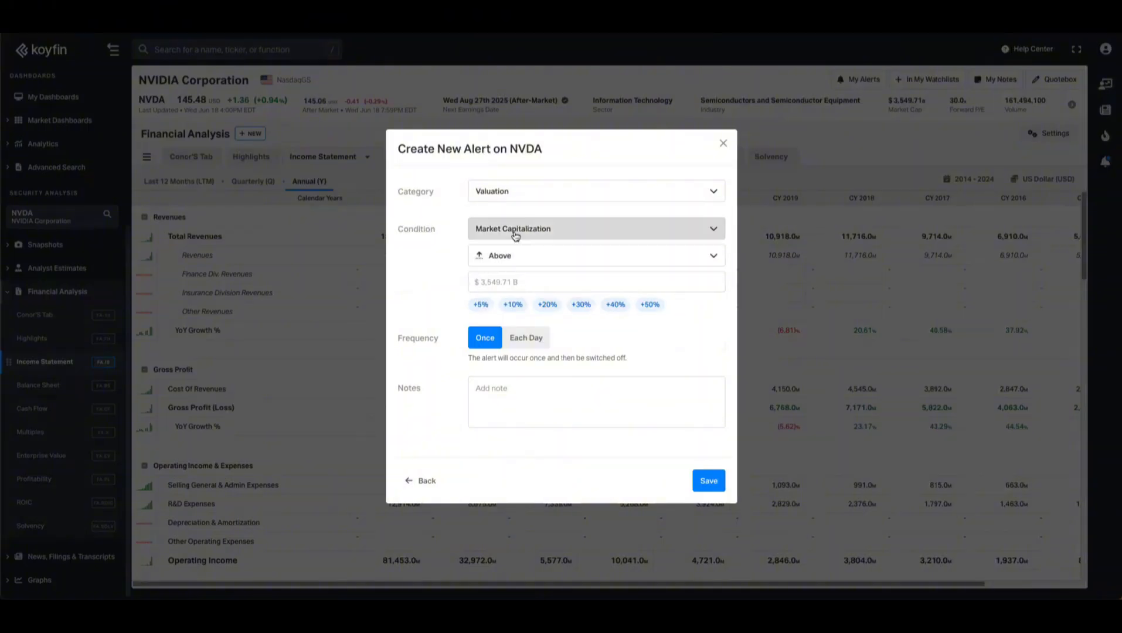
left_click(520, 229)
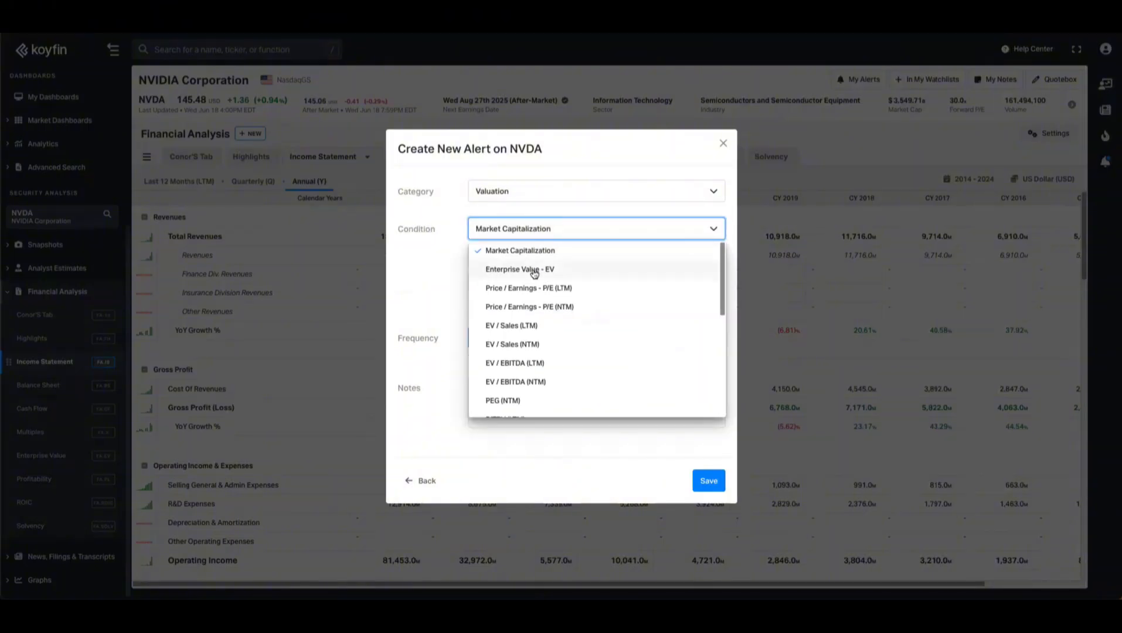
left_click(532, 307)
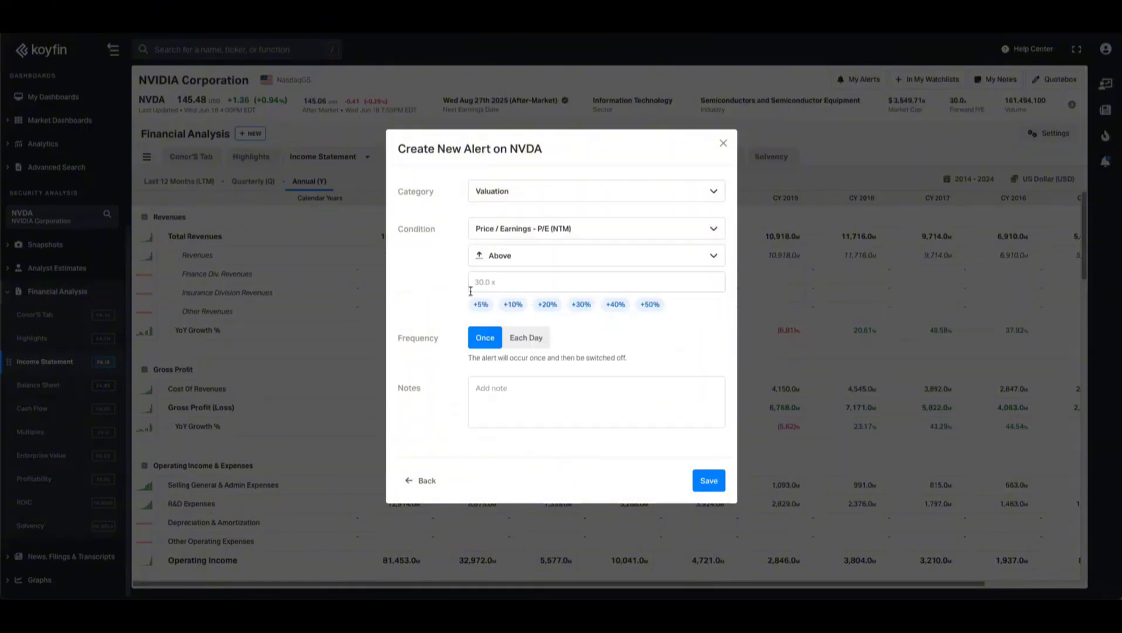
left_click(523, 285)
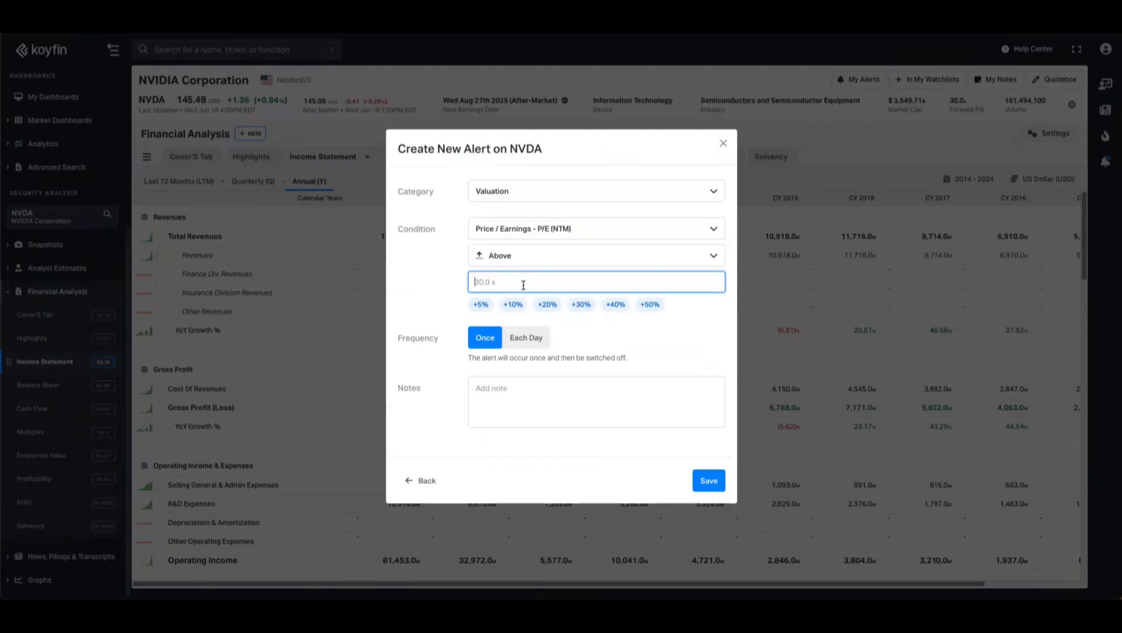
type("22.5 x")
left_click(508, 388)
type("BUY")
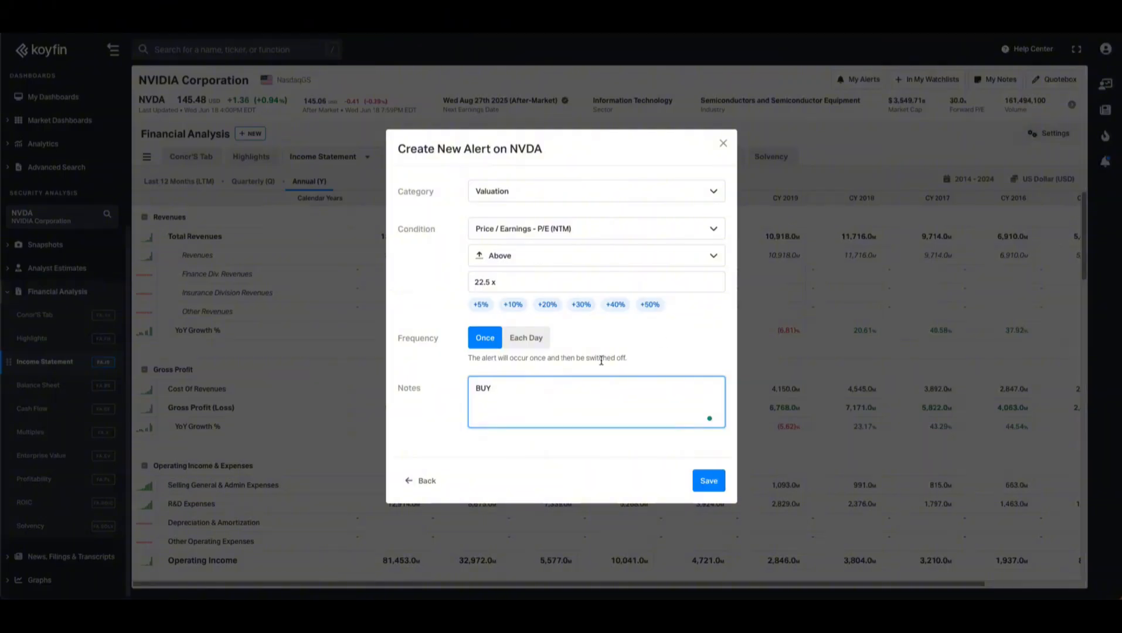
left_click(678, 329)
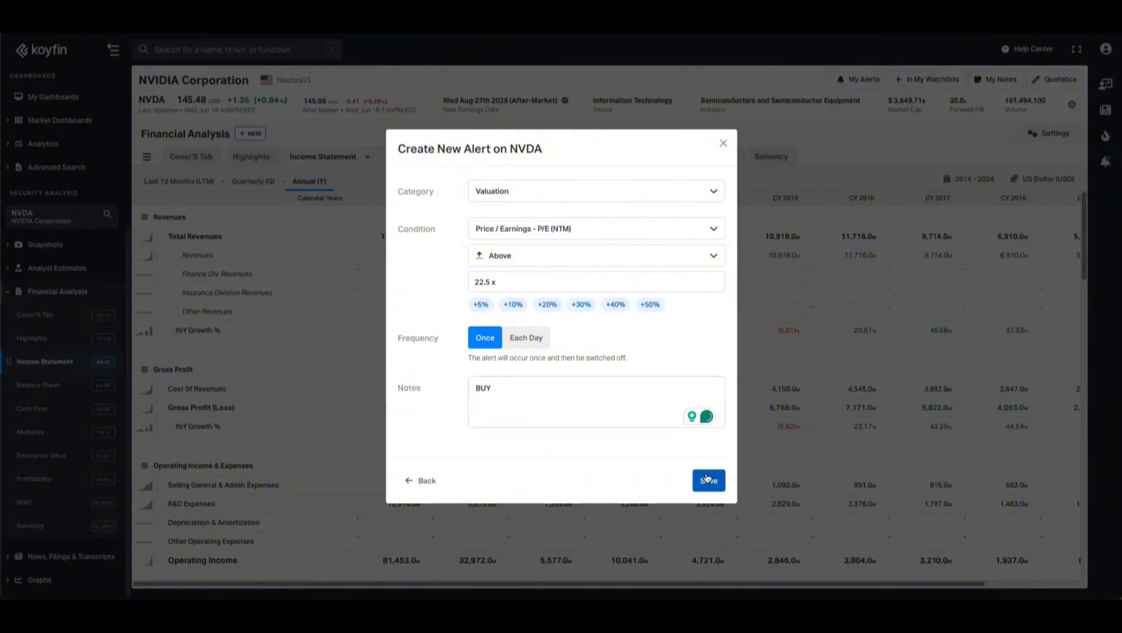
left_click(706, 480)
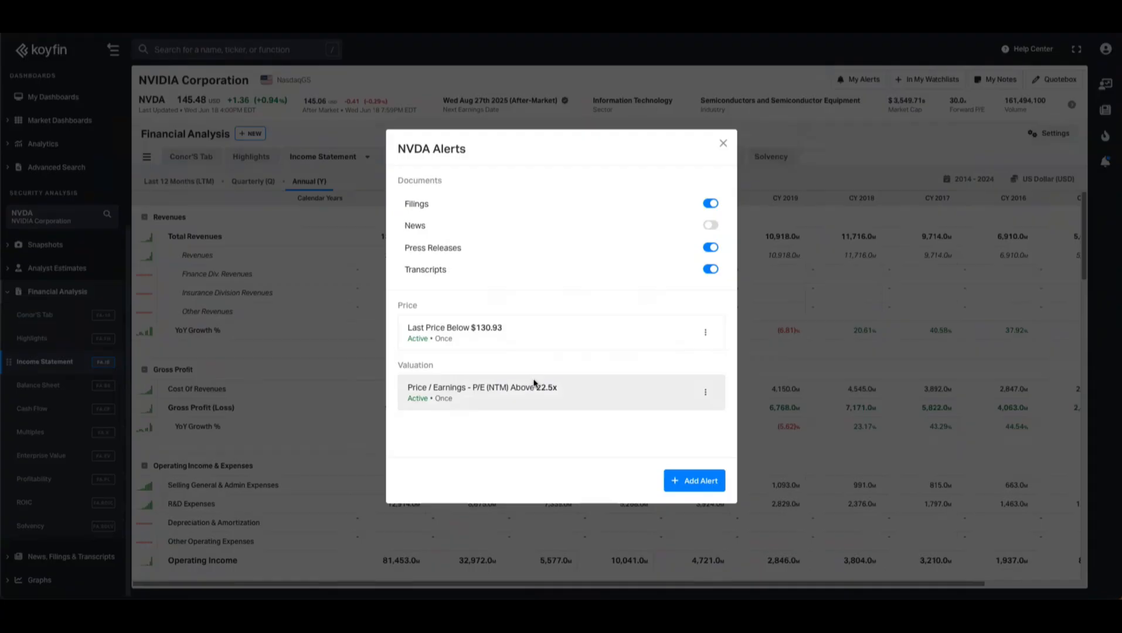
- Add a new NVDA alert in the Technical category with RSI as the condition and 25 as its threshold
left_click(694, 480)
left_click(503, 193)
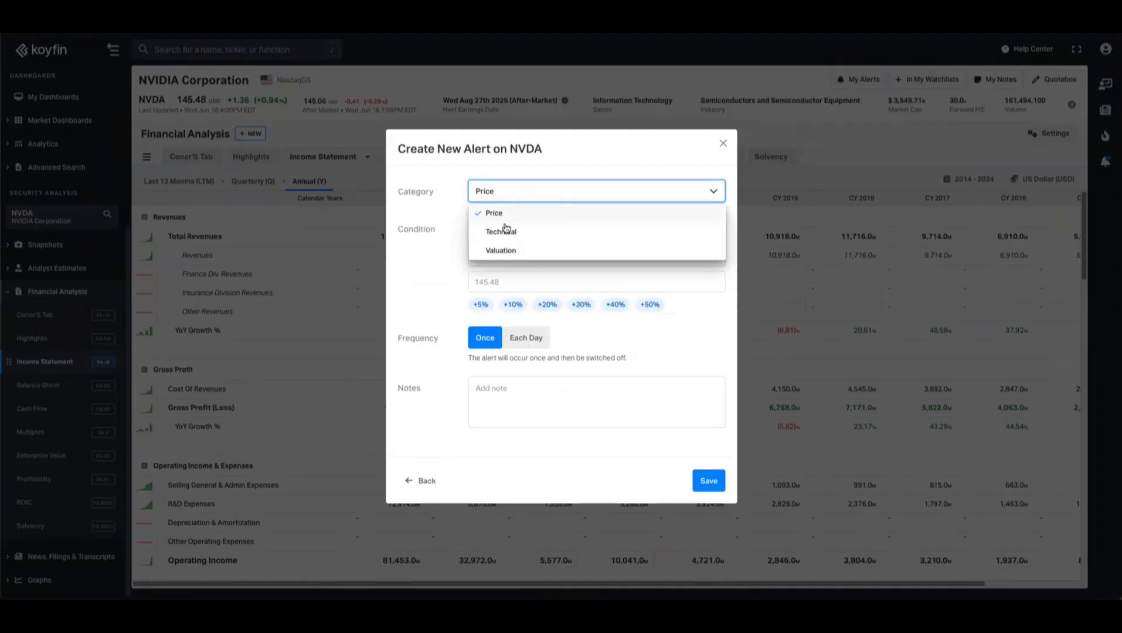
left_click(505, 231)
left_click(533, 231)
scroll(525, 315, "down", 5)
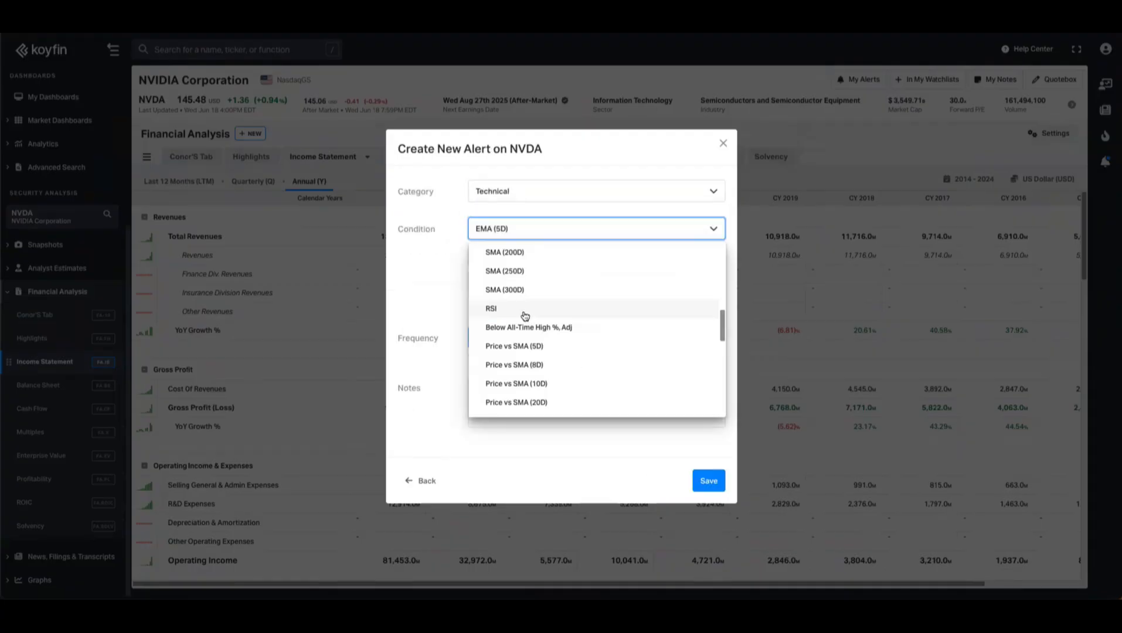
left_click(525, 309)
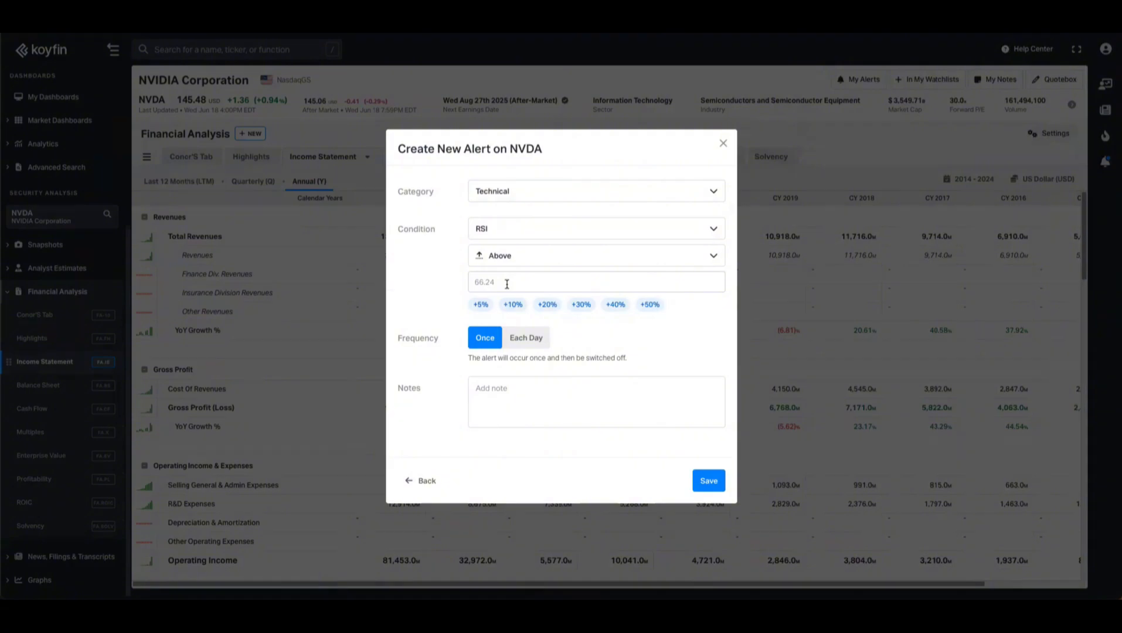
left_click(507, 284)
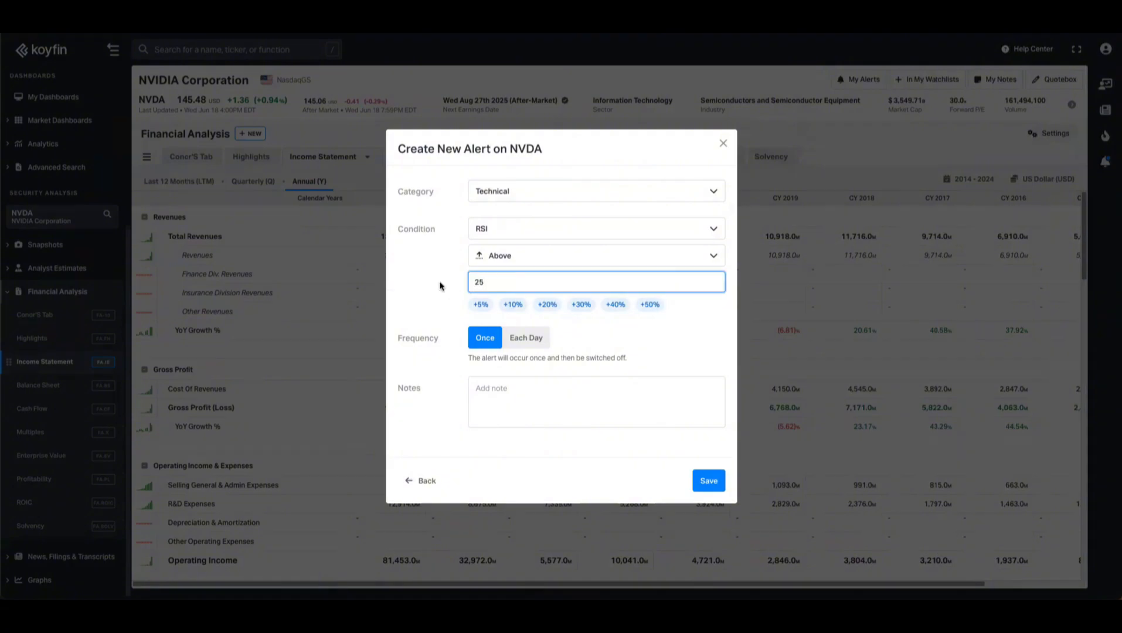
- Set the RSI condition to Below, add the note "Selling off", save the one-time alert and close the NVDA alerts
left_click(500, 258)
left_click(527, 390)
type("Selling off")
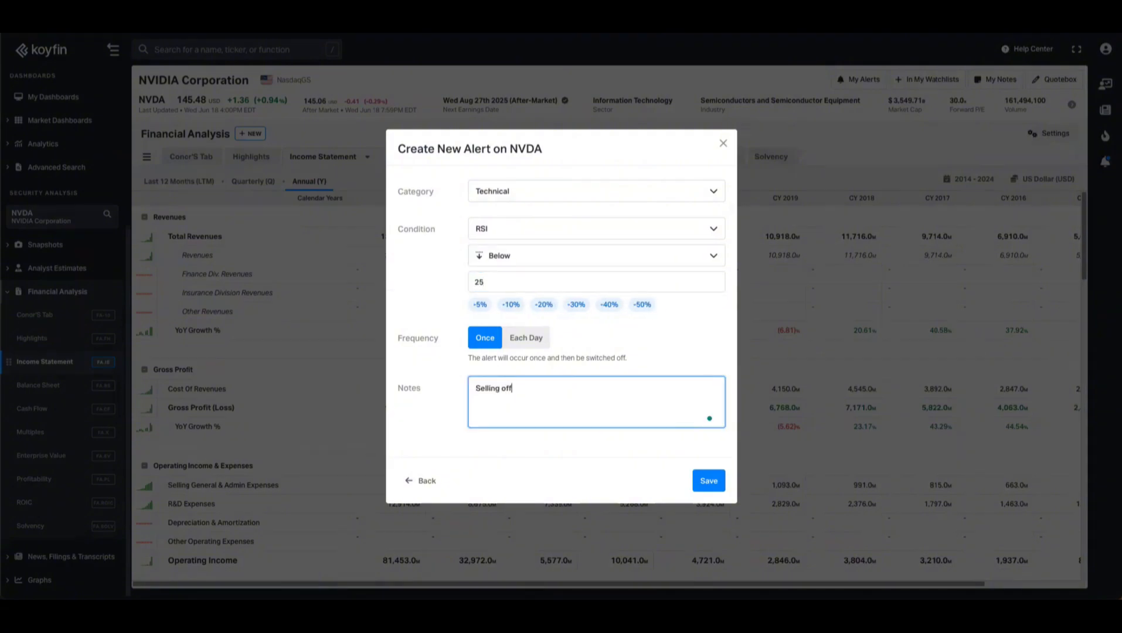
left_click(580, 353)
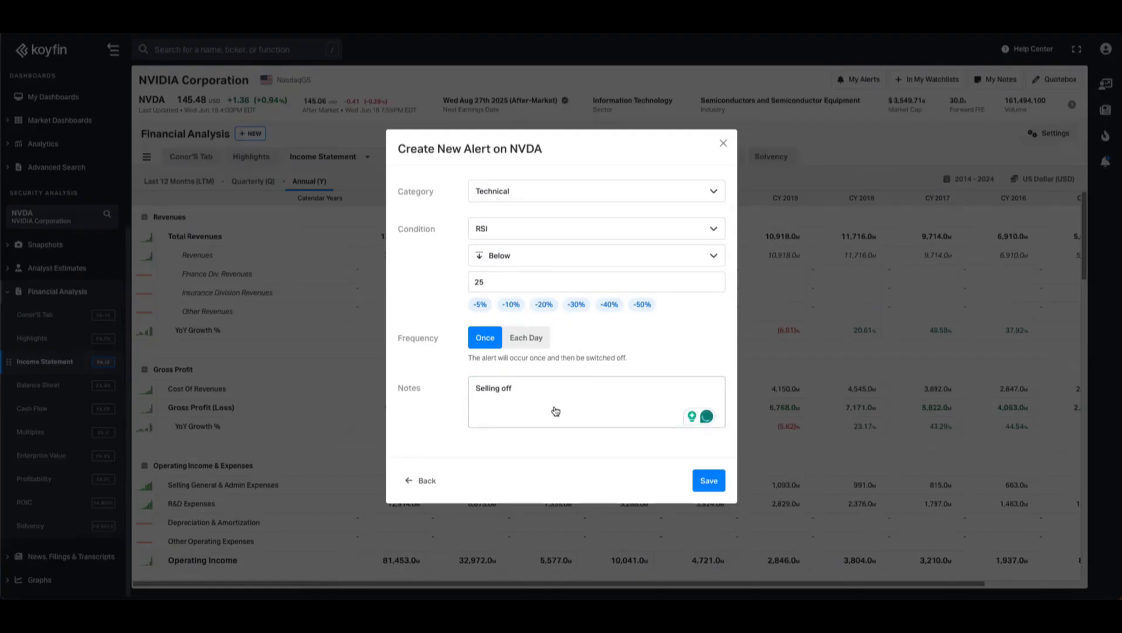
left_click(708, 481)
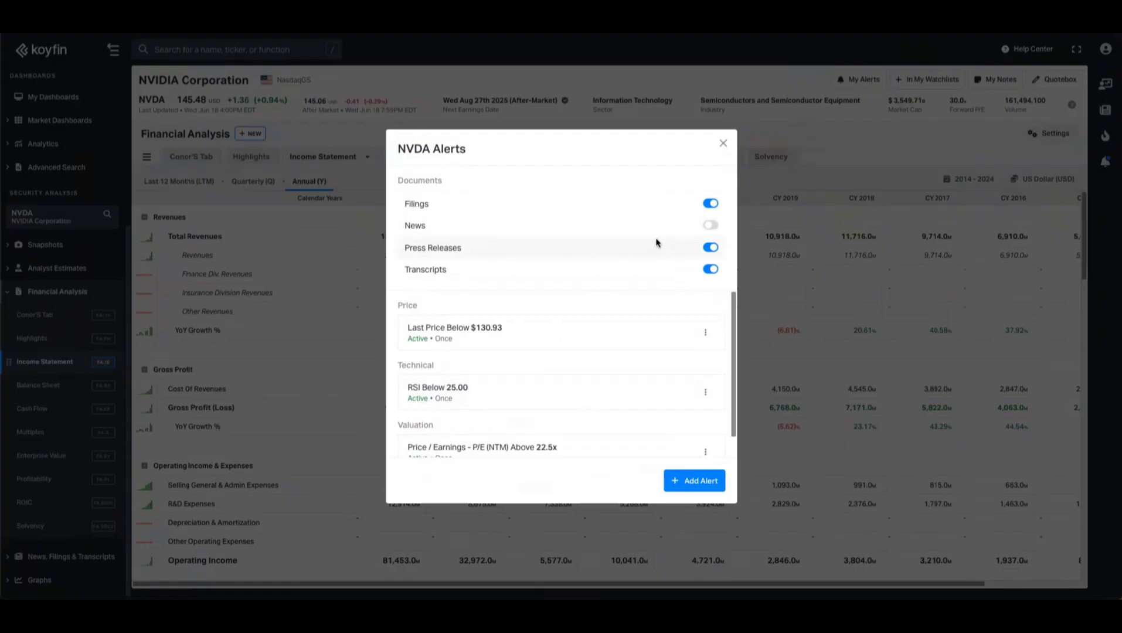
left_click(724, 149)
- Open the S&P 500 watchlist under My Watchlists and search it for "nvda"
scroll(58, 375, "up", 5)
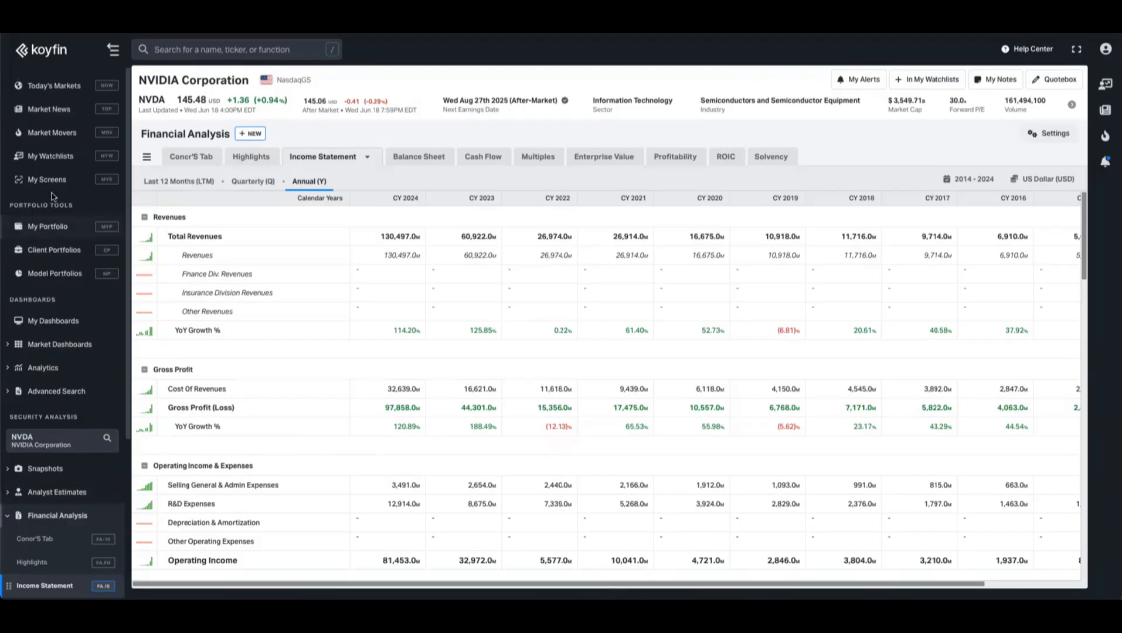
left_click(51, 156)
left_click(214, 112)
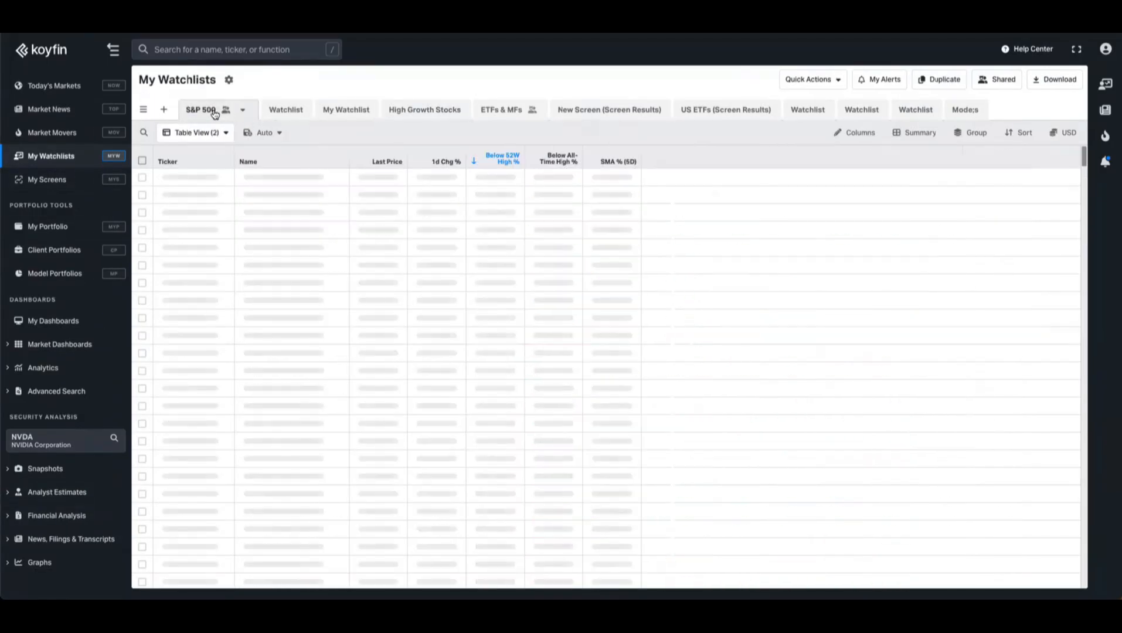
left_click(144, 133)
type("n")
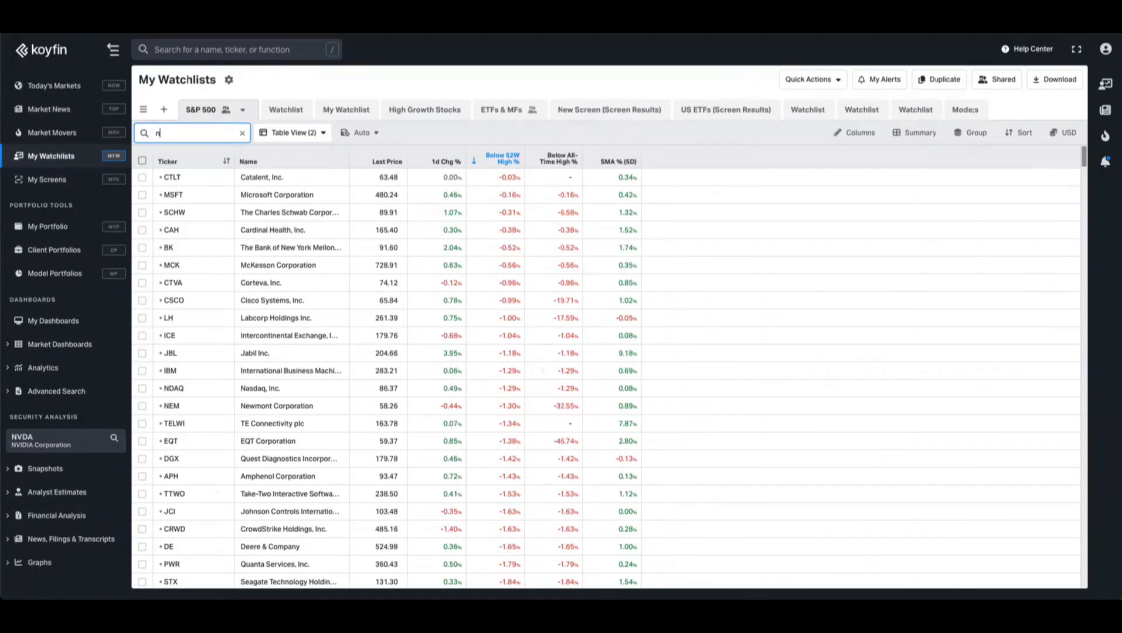
type("vda")
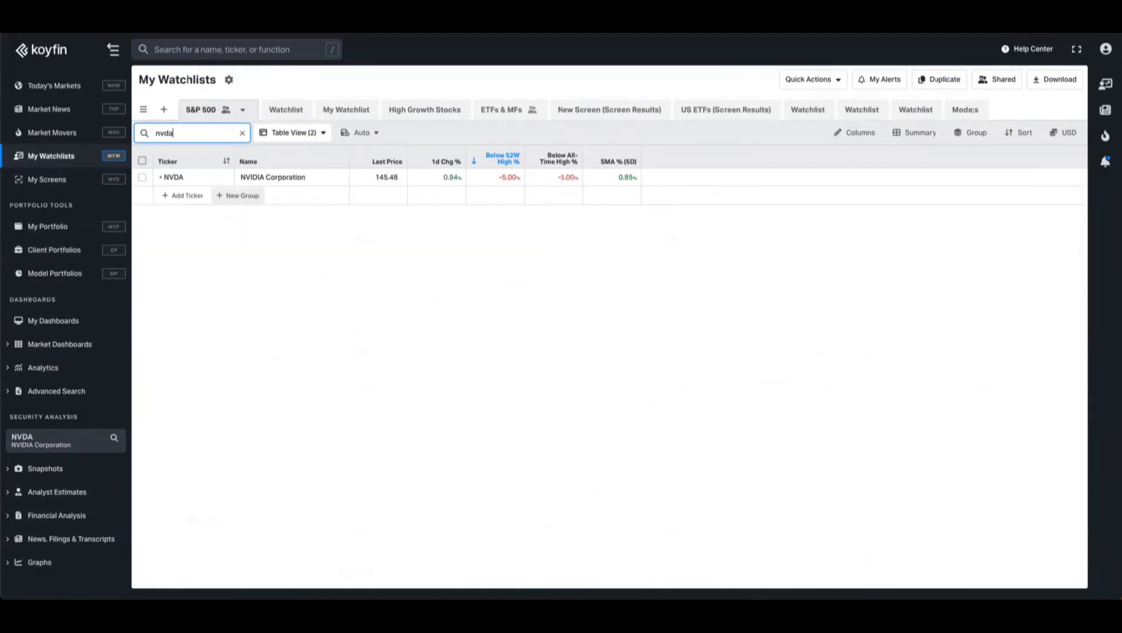
- Access the NVDA alerts from its watchlist row, change the technical RSI alert's threshold to 20, save it and close the alerts
left_click(193, 180)
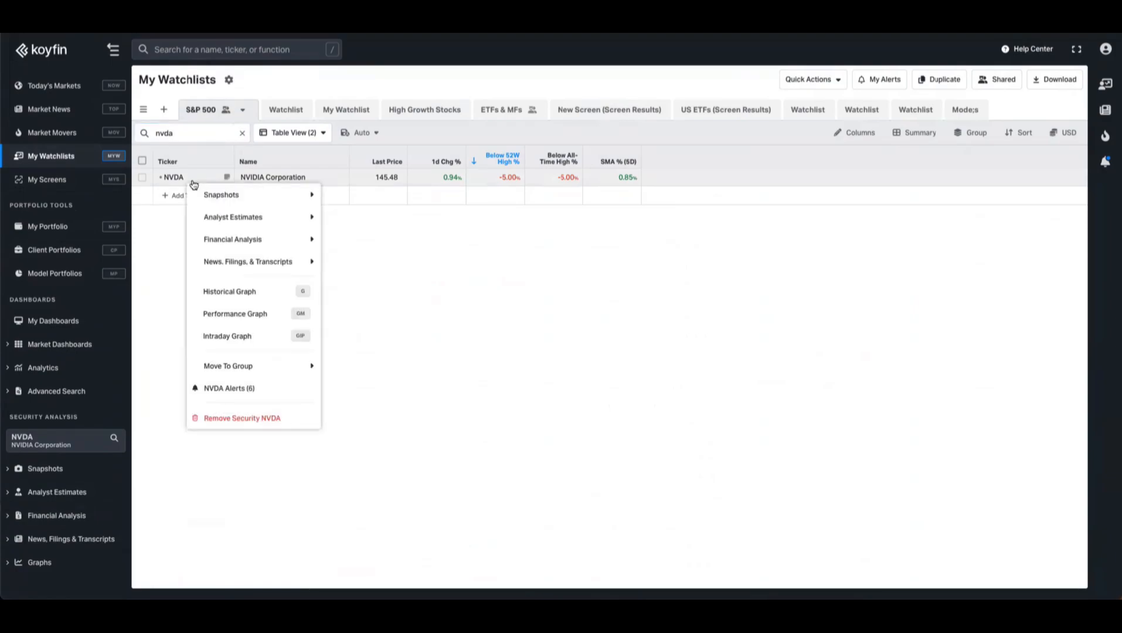
mouse_move(205, 201)
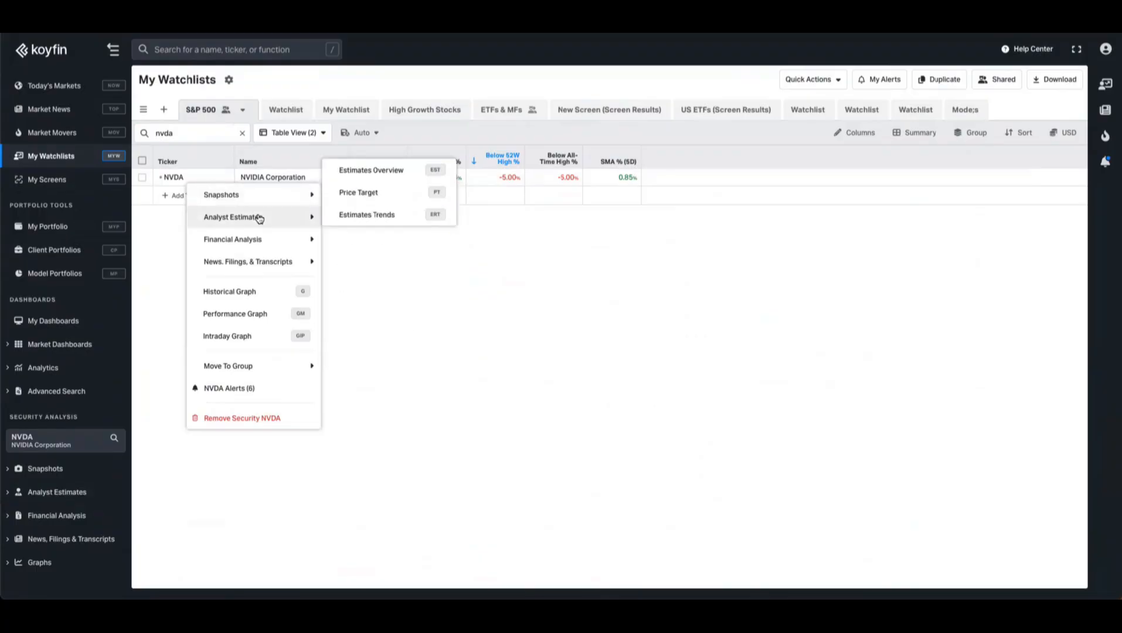
mouse_move(273, 261)
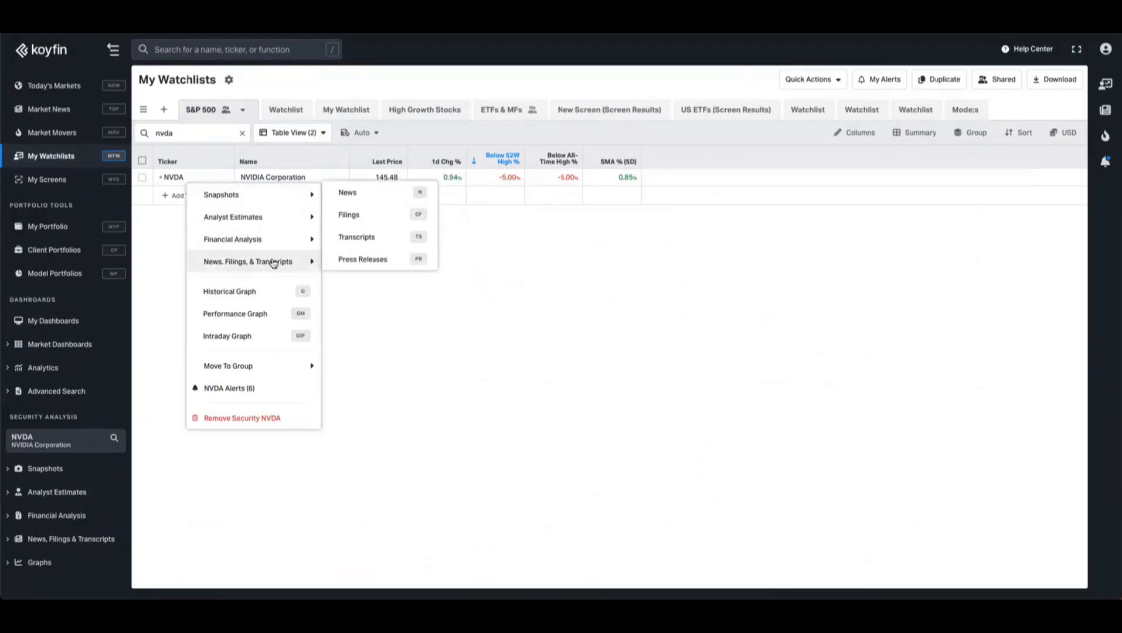
mouse_move(251, 373)
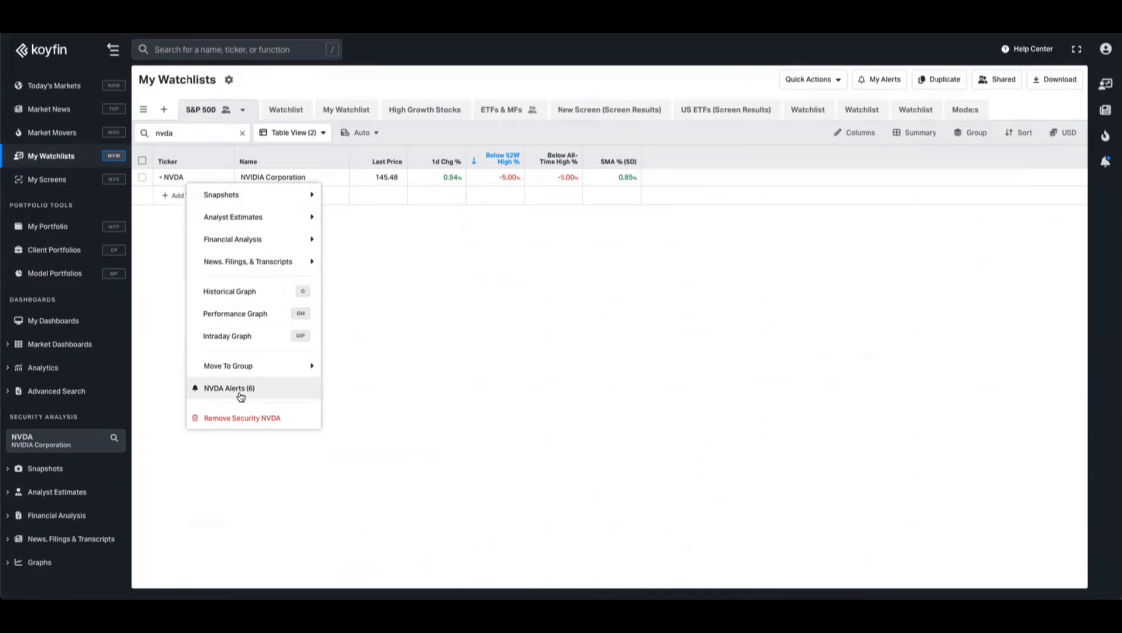
left_click(241, 394)
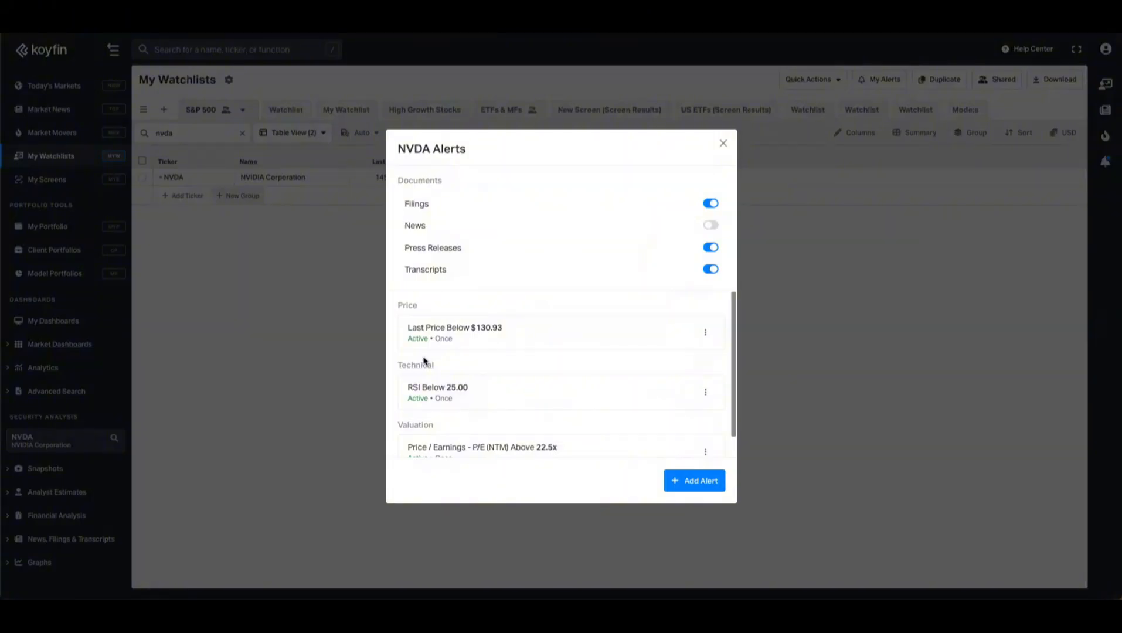
scroll(556, 378, "down", 1)
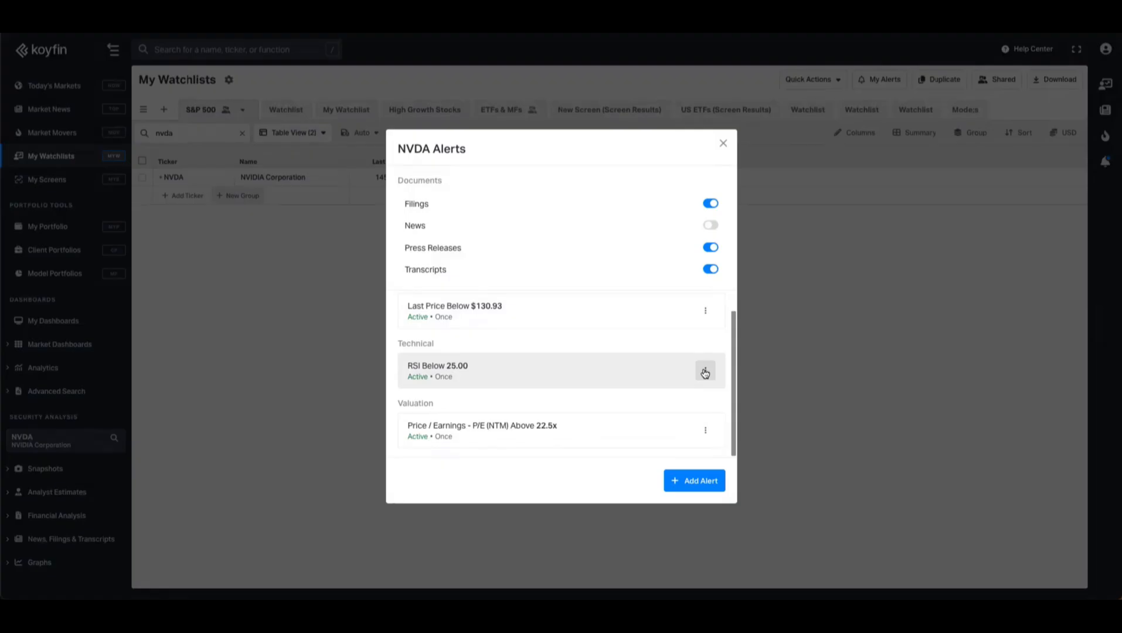
left_click(704, 371)
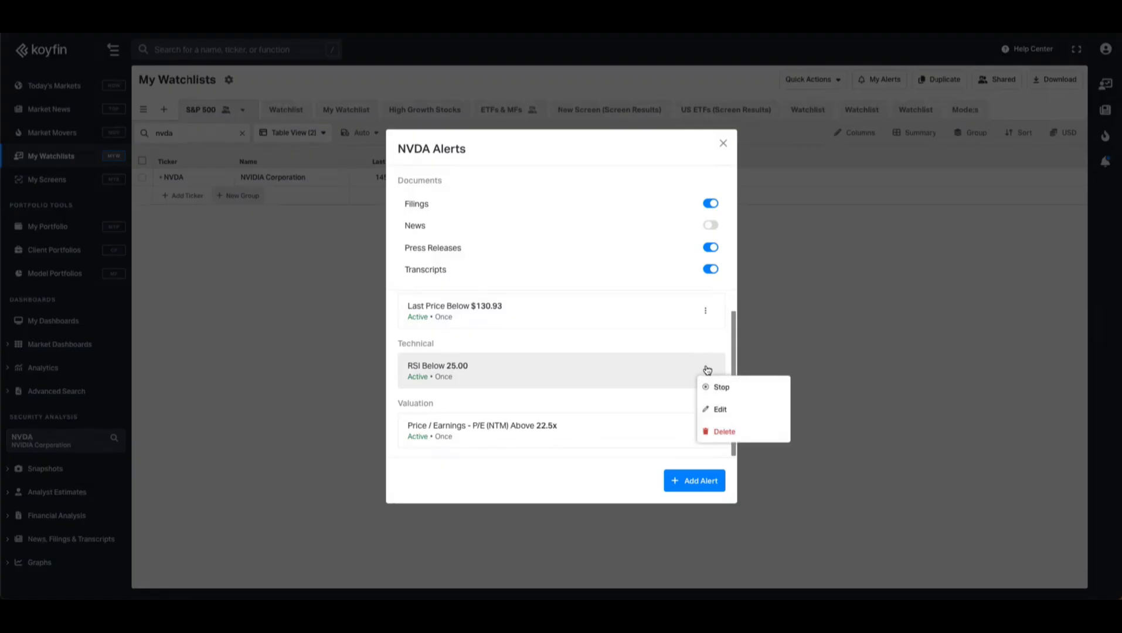
left_click(721, 412)
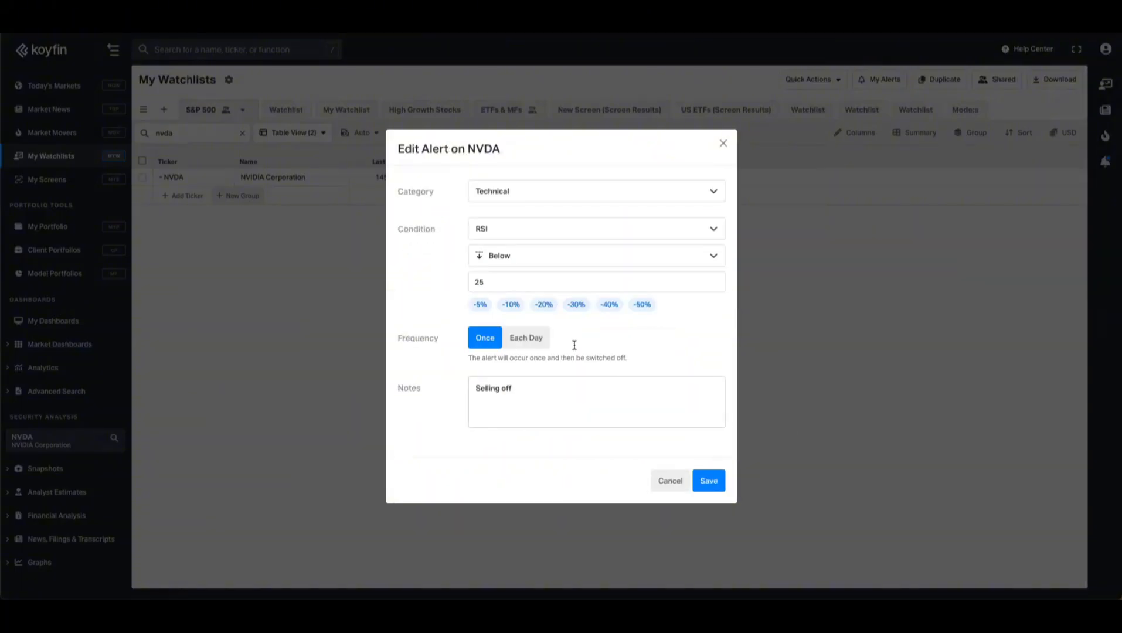
left_click_drag(509, 281, 470, 281)
type("20")
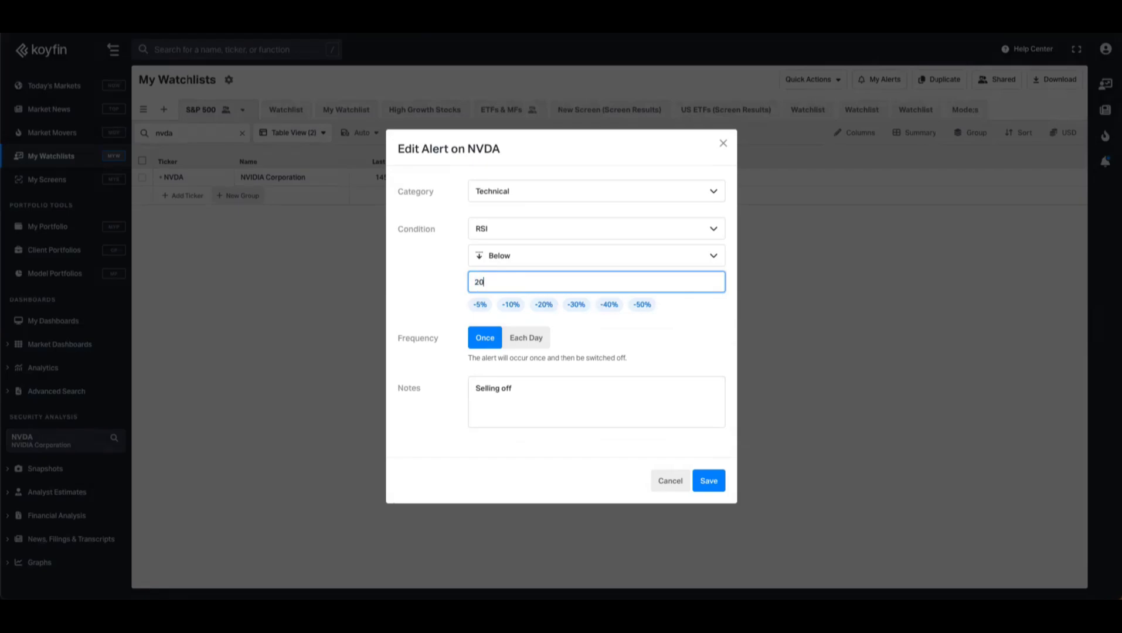
left_click(709, 481)
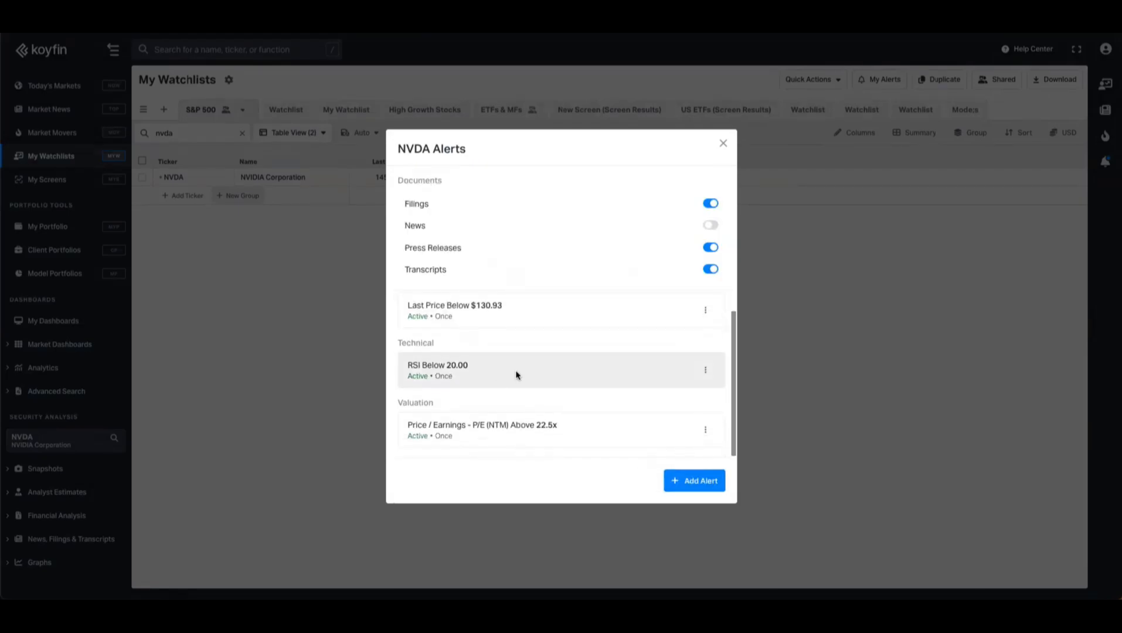
left_click(301, 250)
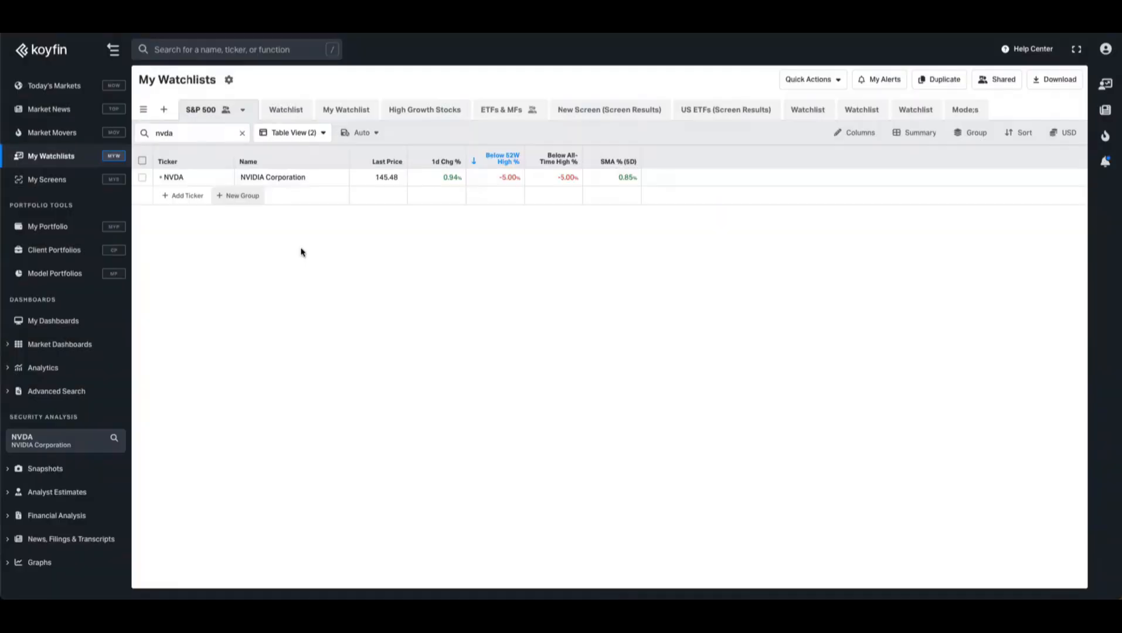
- Create a new watchlist named "ETF and MF"
left_click(164, 110)
left_click(369, 245)
key("ctrl+a")
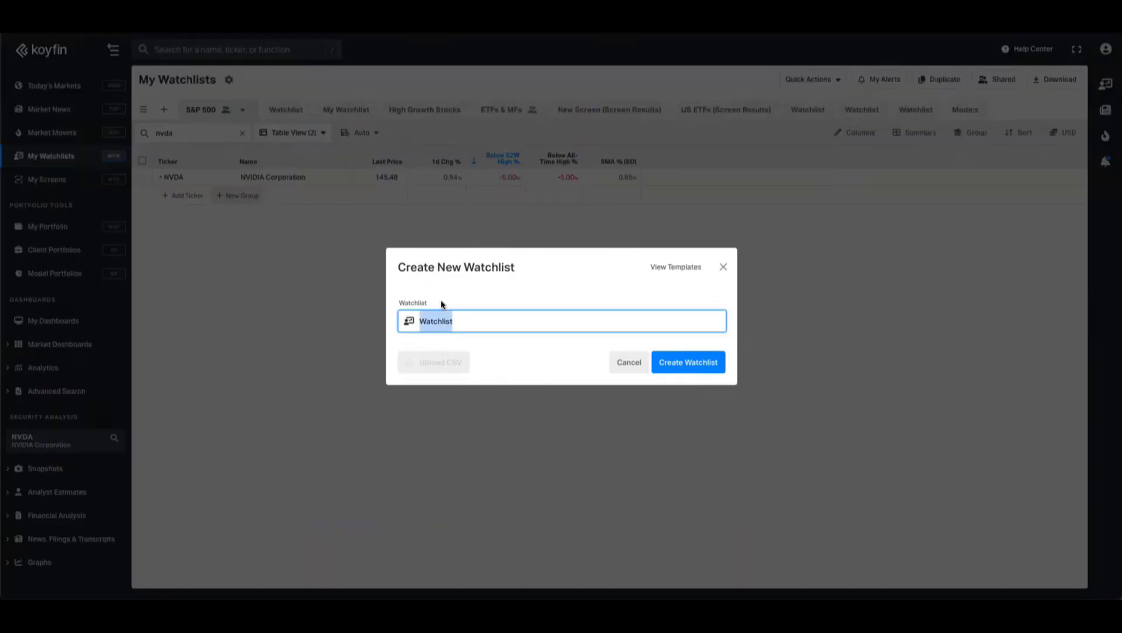
type("ETF and MF")
left_click(679, 363)
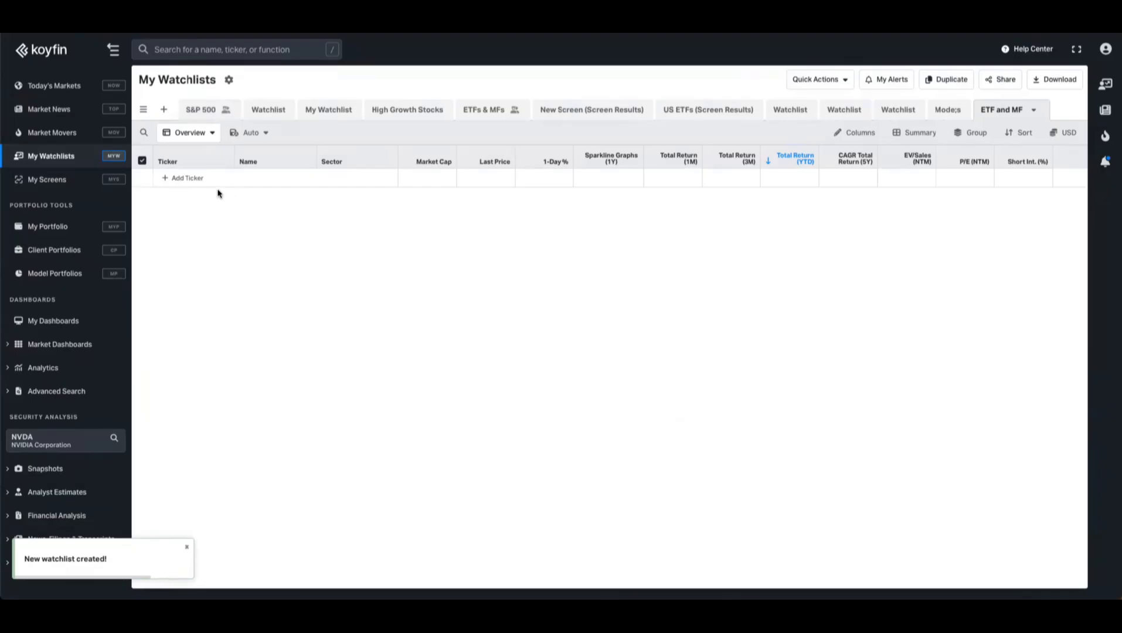
- Add the ETF SPY and the mutual fund VTSMX to the "ETF and MF" watchlist
left_click(195, 179)
left_click(196, 216)
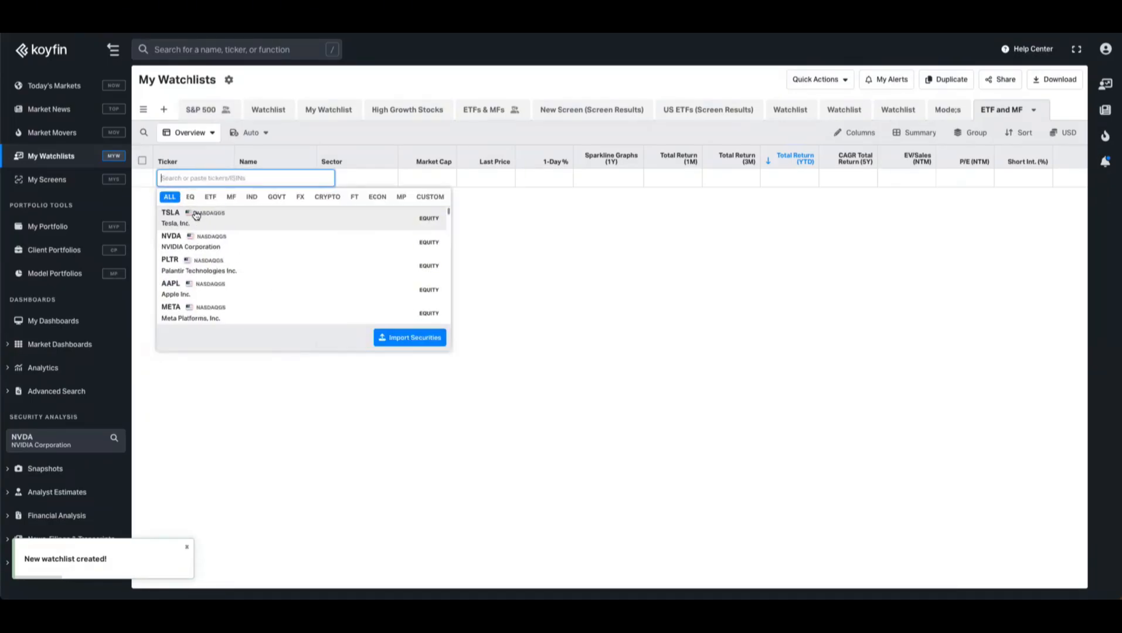
left_click(231, 197)
left_click(210, 220)
left_click(626, 283)
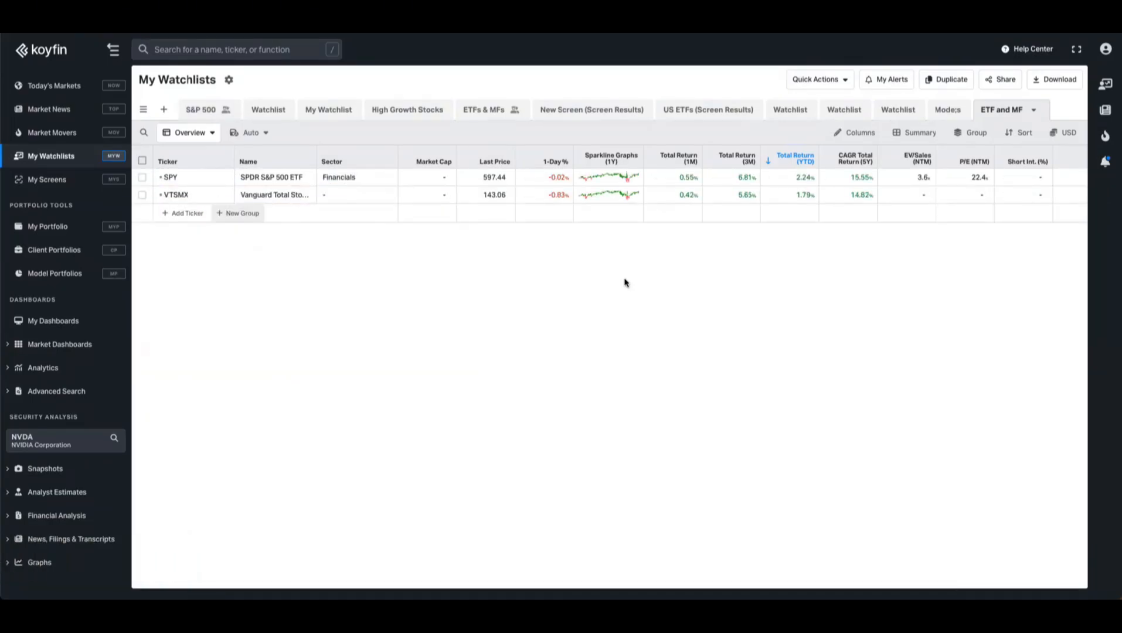
- Create and save a one-time SPY valuation alert from its watchlist row for Price / Earnings - P/E (LTM) below 20x
right_click(209, 178)
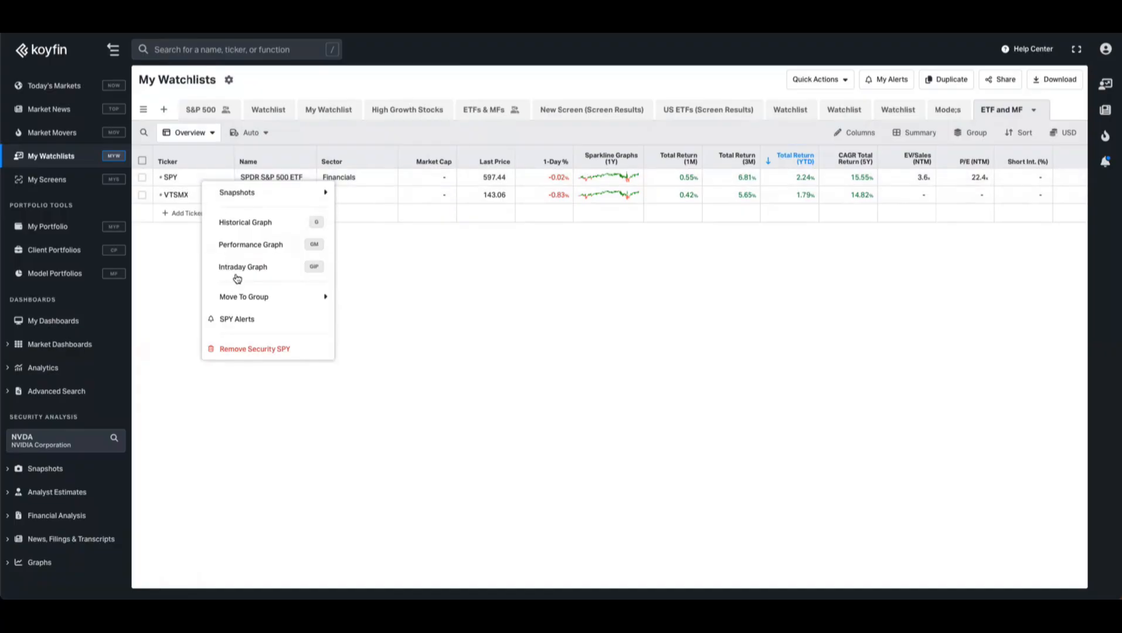
left_click(239, 319)
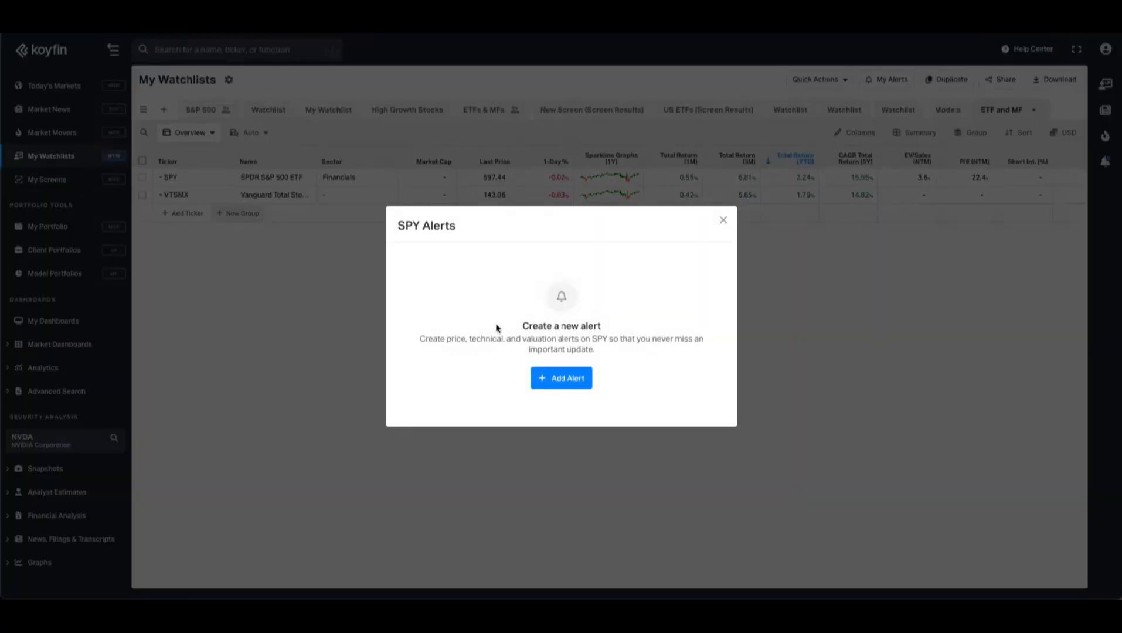
left_click(575, 375)
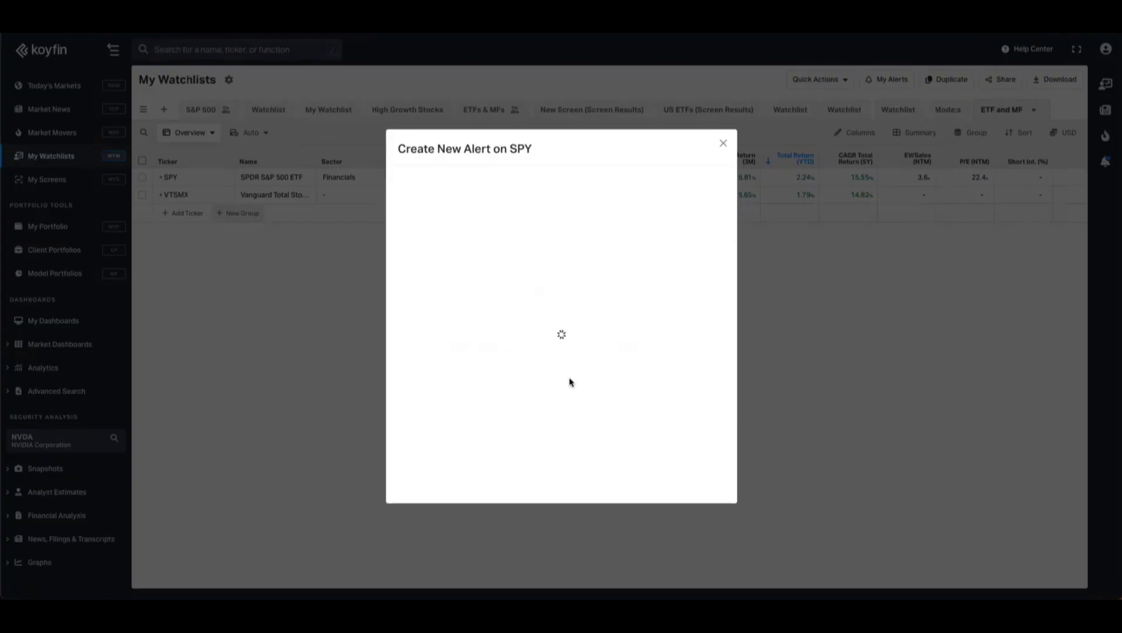
left_click(512, 196)
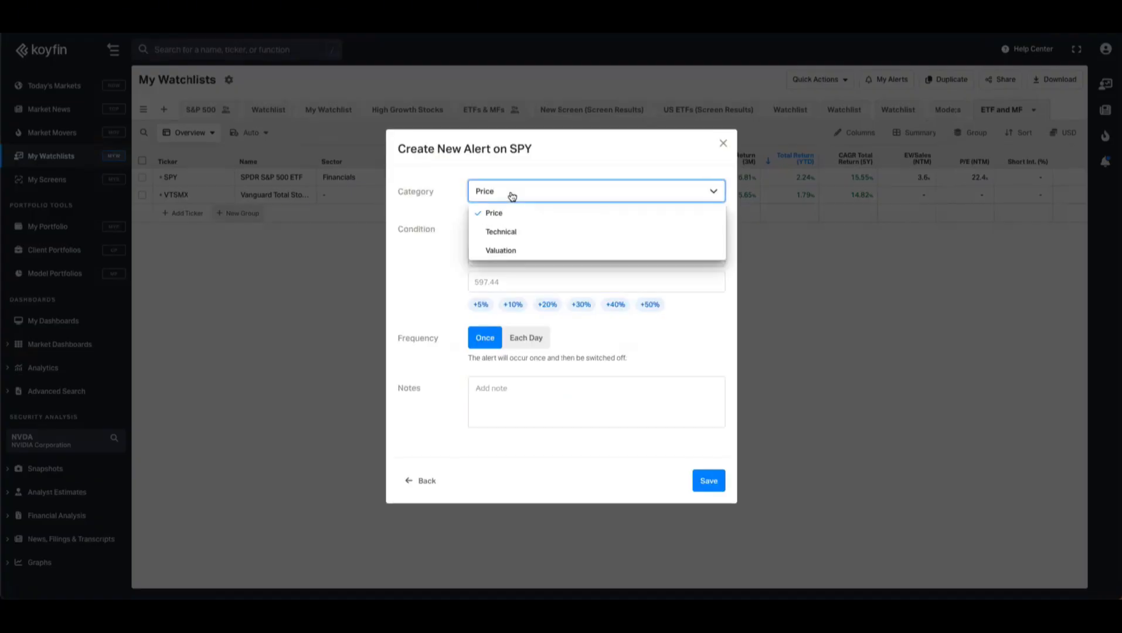
left_click(506, 250)
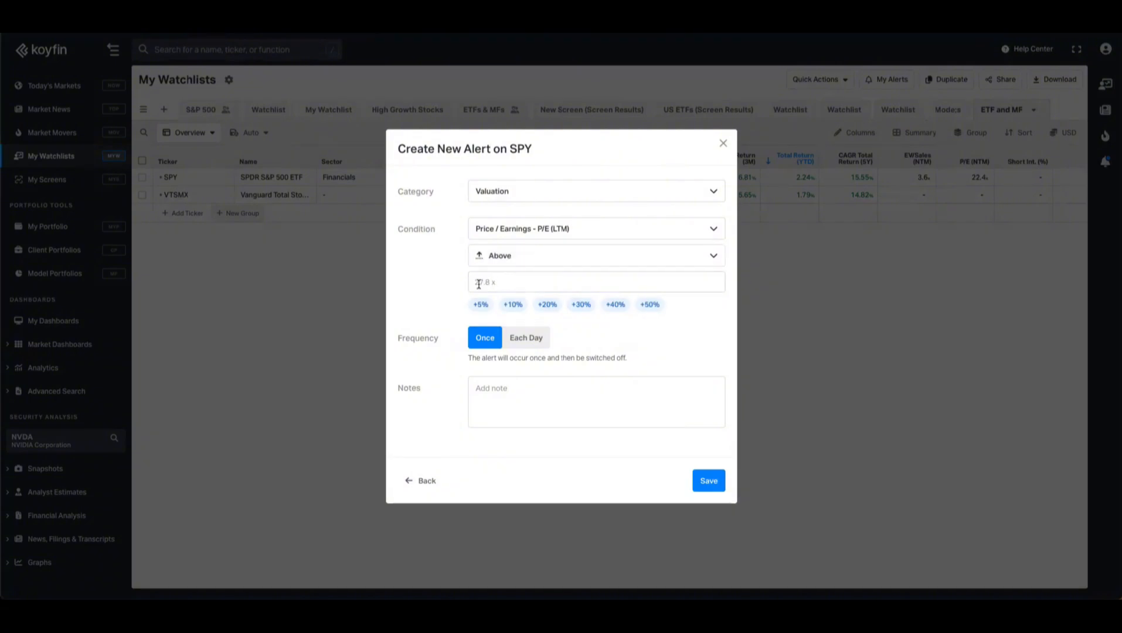
left_click(520, 257)
left_click(522, 295)
left_click(504, 283)
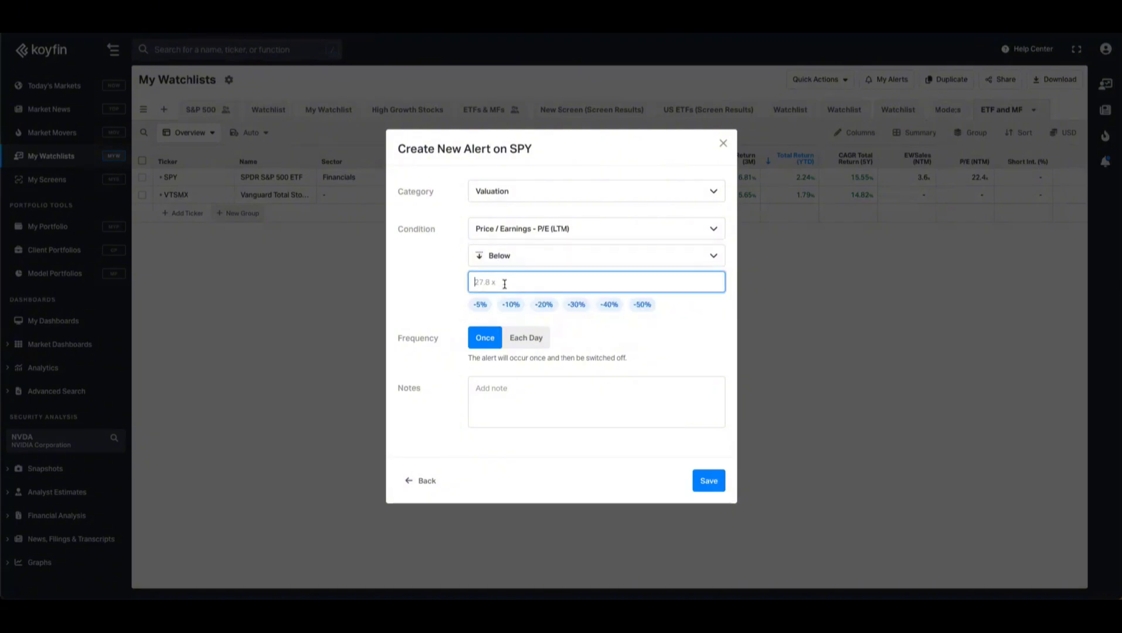
type("20 x")
left_click(374, 283)
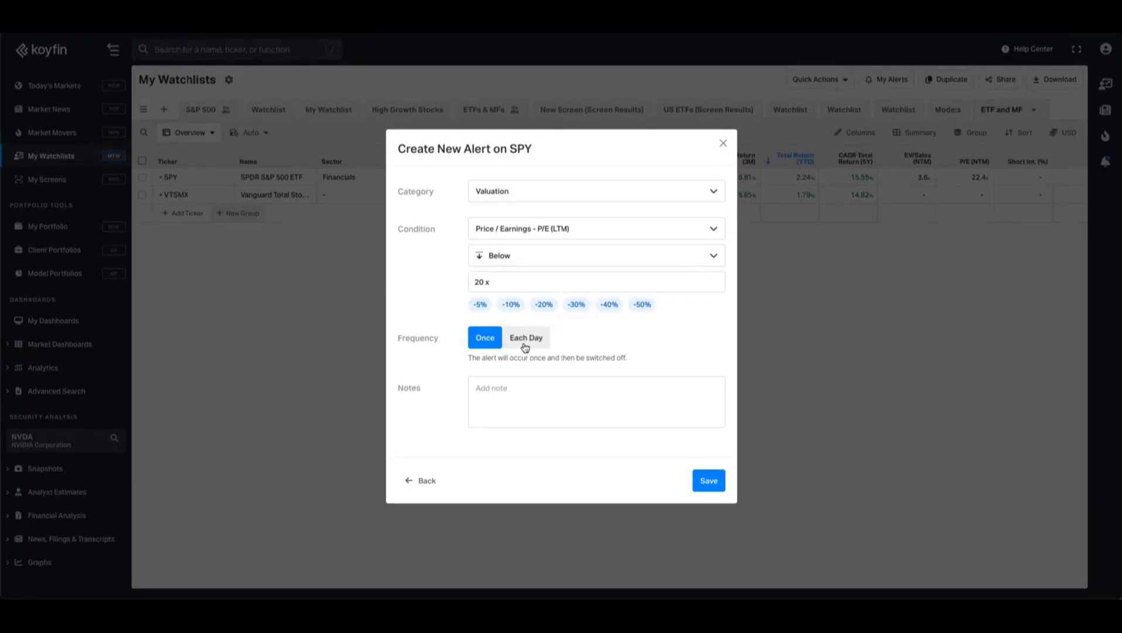
left_click(705, 481)
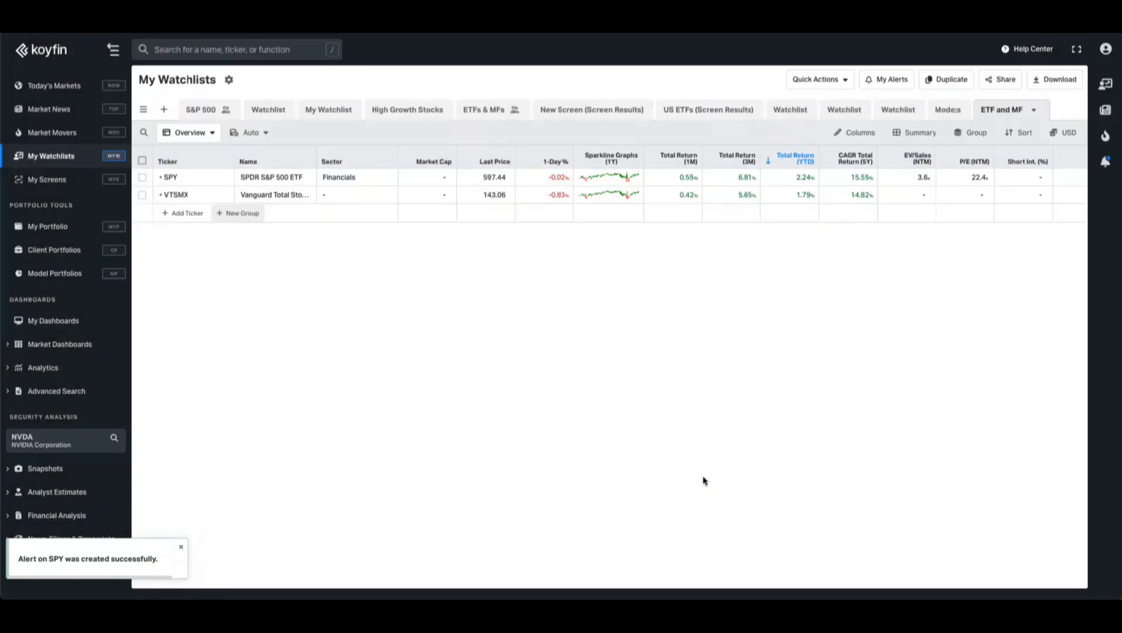
- Create and save a one-time VTSMX price alert from its watchlist row for the last price falling below $100.14
right_click(184, 197)
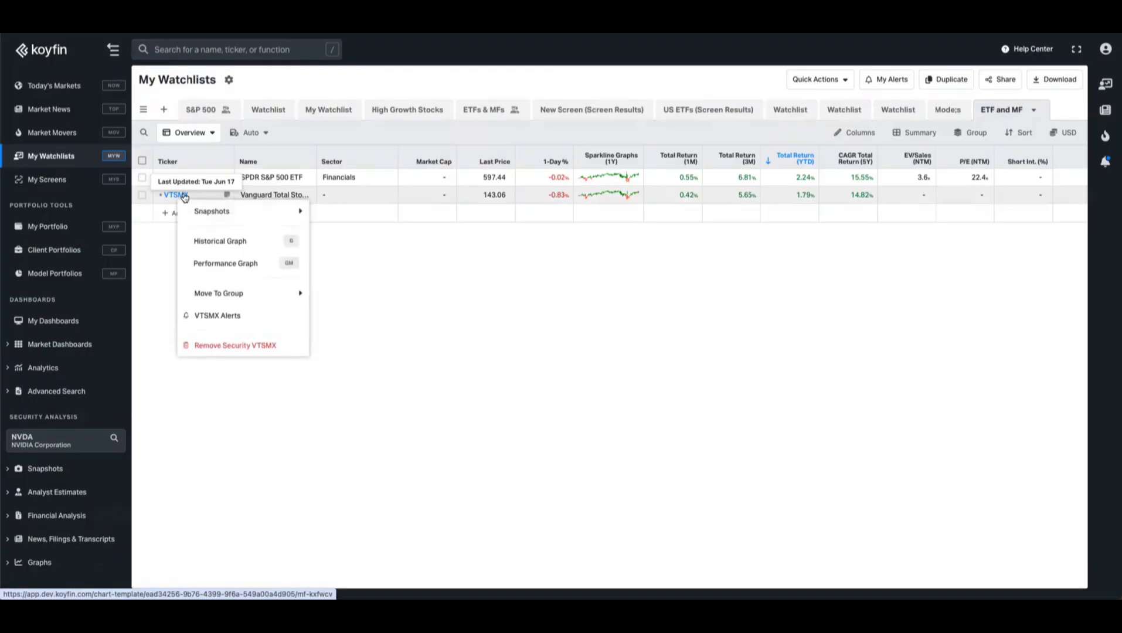
left_click(222, 316)
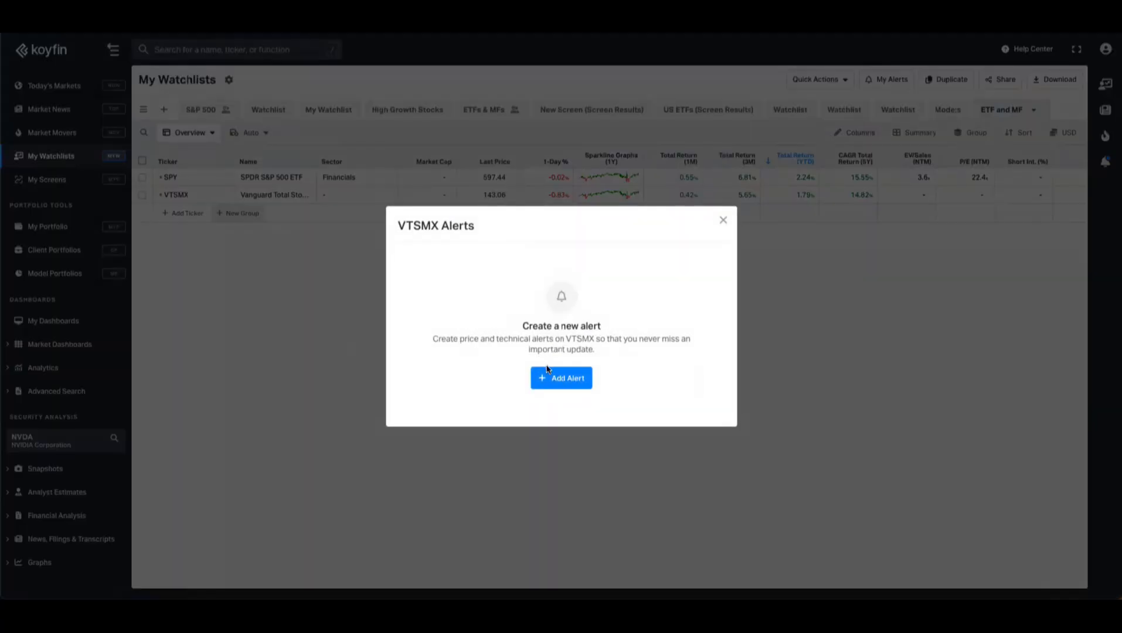
left_click(549, 379)
left_click(521, 197)
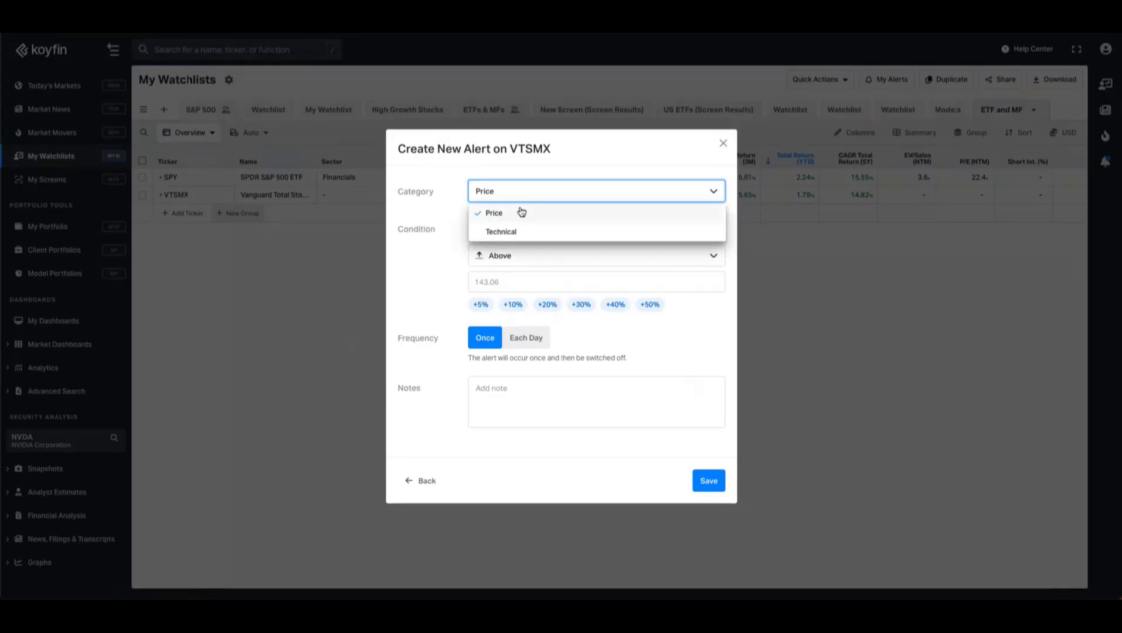
left_click(527, 256)
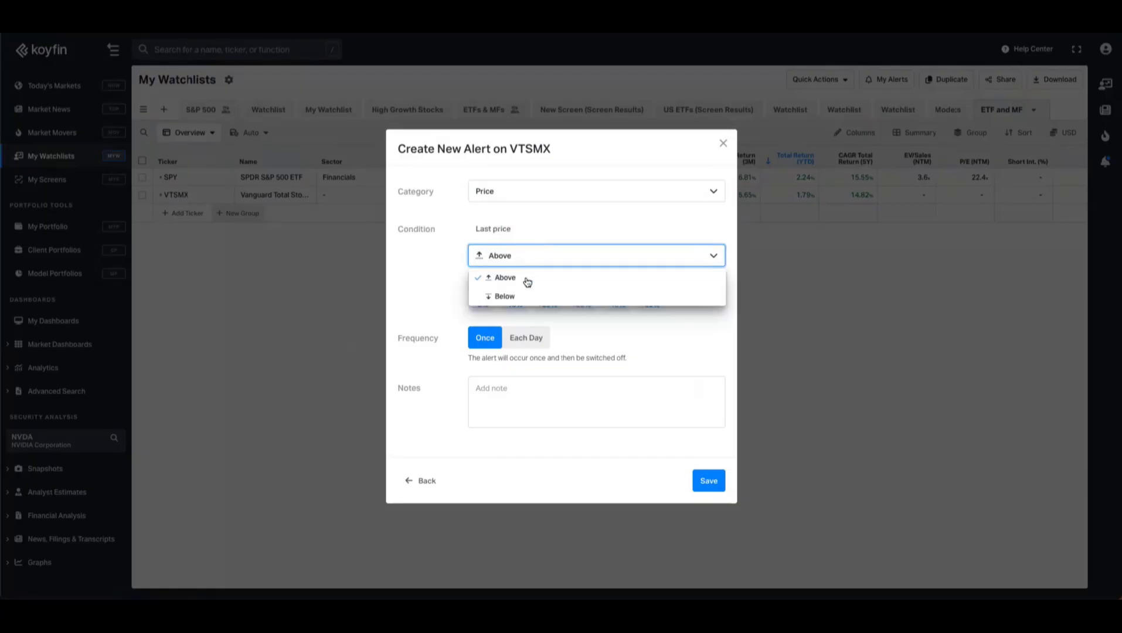
left_click(526, 294)
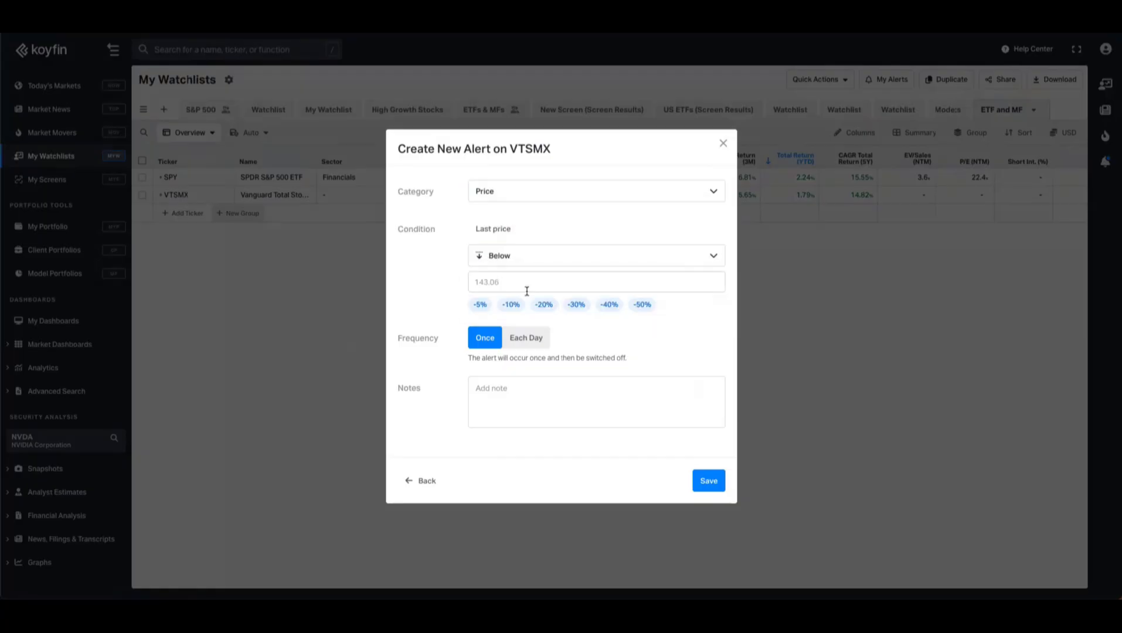
left_click(700, 480)
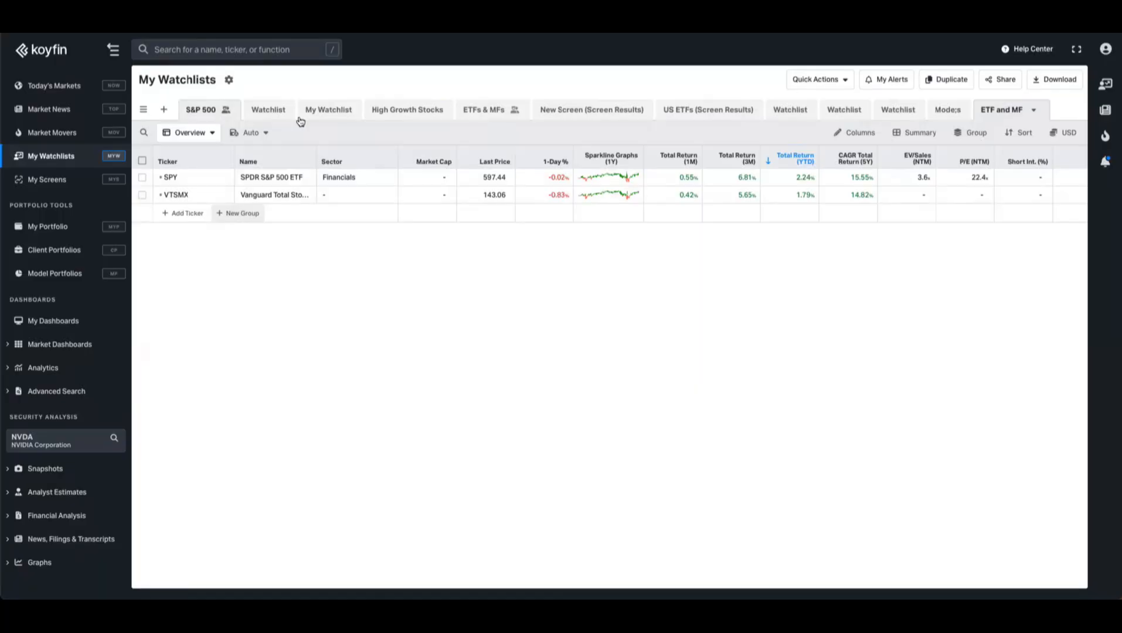
- Enable Filings, News, Press Releases and Transcripts document alerts for the whole S&P 500 watchlist, and close its alert settings
left_click(217, 115)
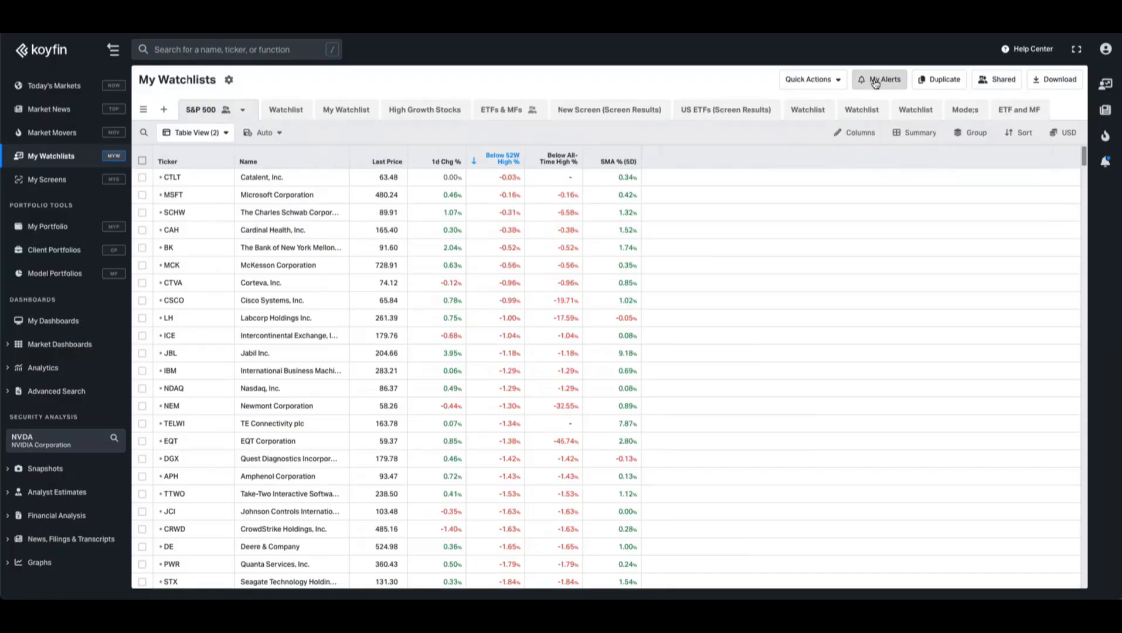
left_click(875, 82)
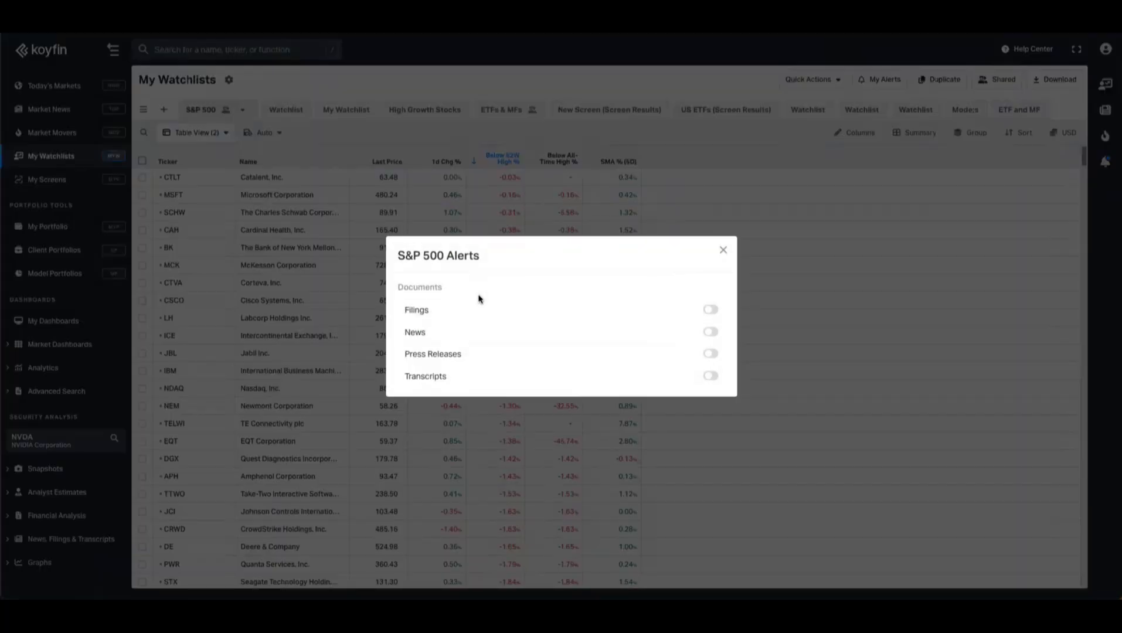
double_click(456, 291)
left_click(518, 285)
left_click(710, 309)
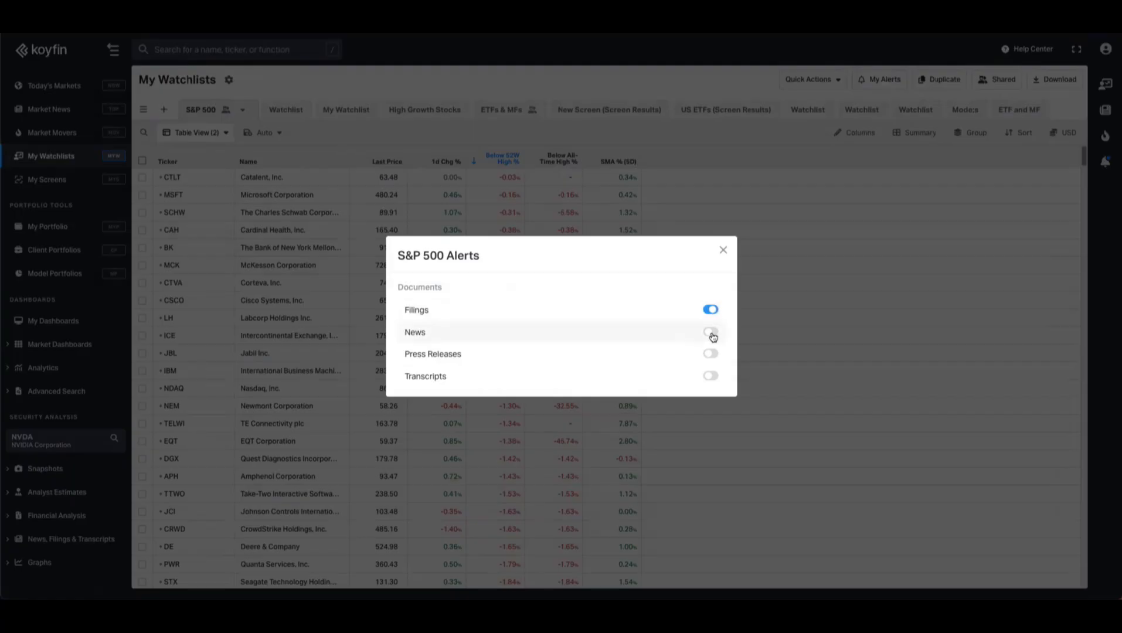
left_click(711, 332)
left_click(711, 353)
left_click(710, 375)
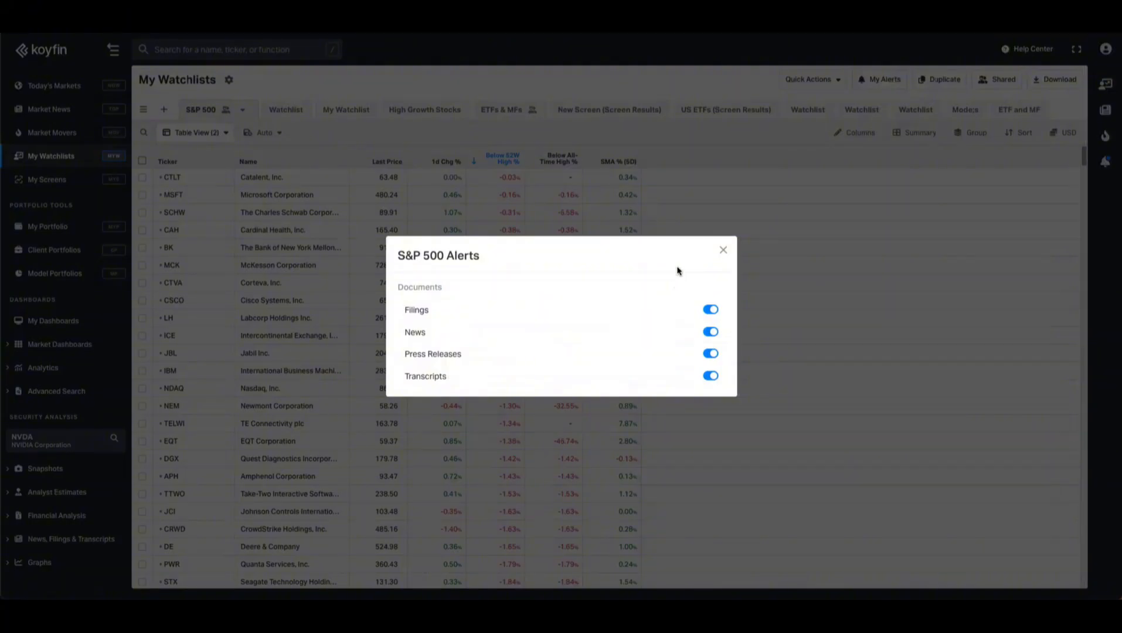
left_click(723, 251)
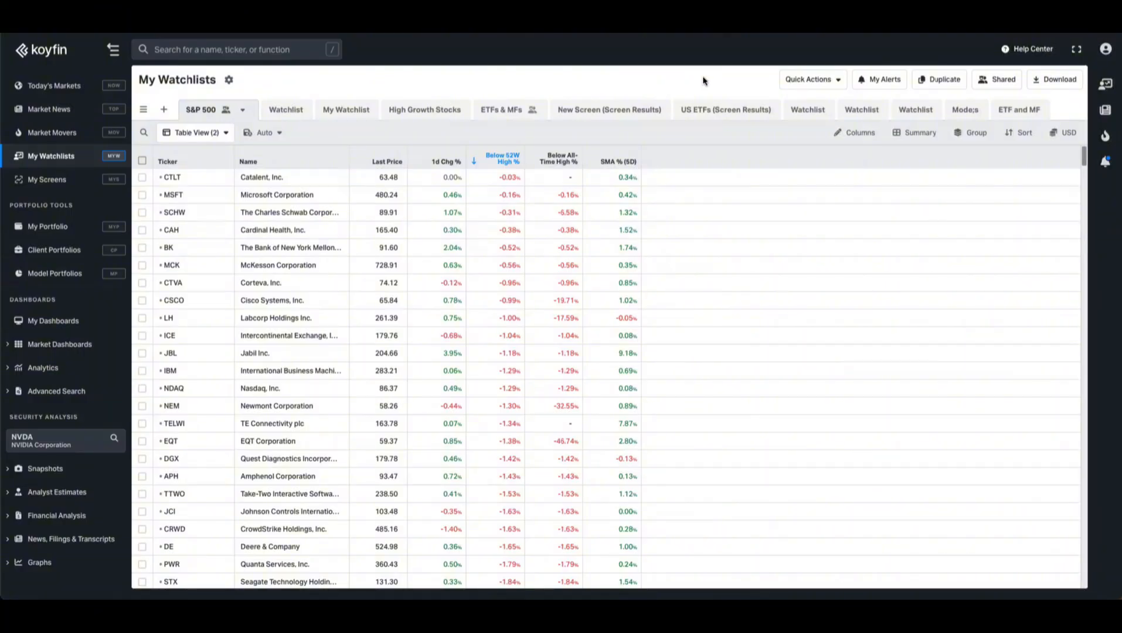
- Go to the account's alerts page and look through the list of all created alerts
left_click(1108, 51)
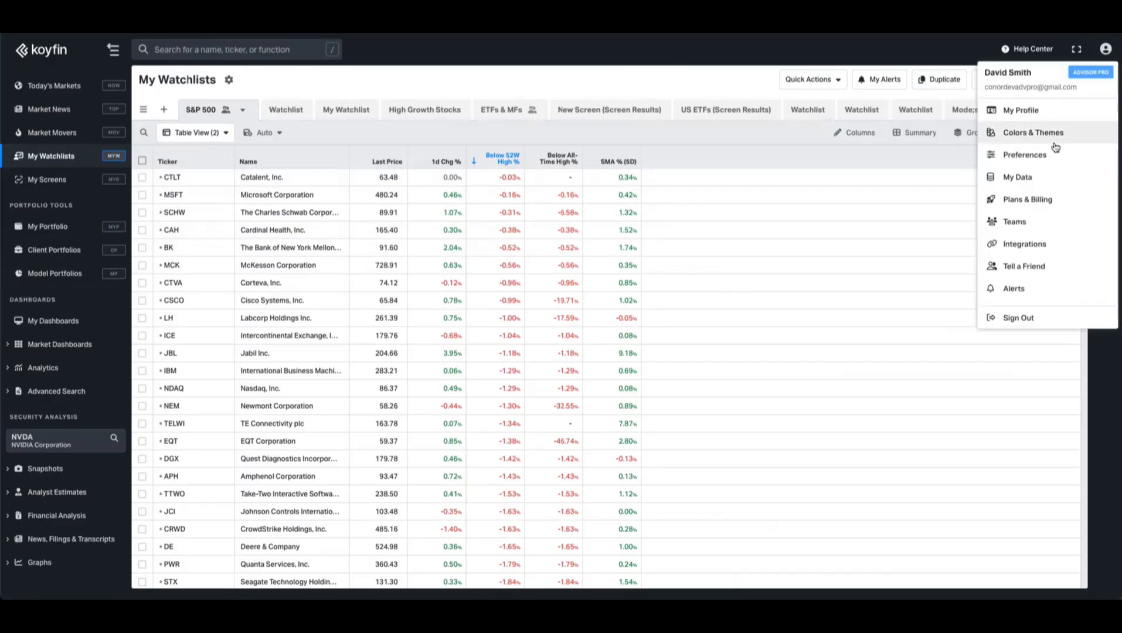
left_click(992, 293)
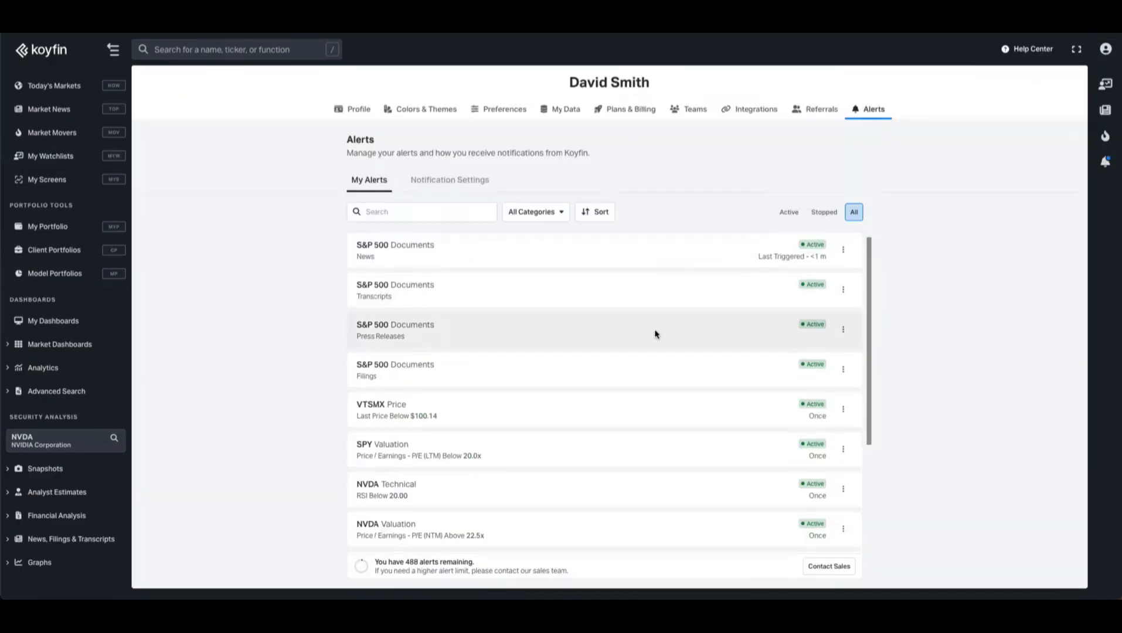
scroll(623, 336, "down", 2)
scroll(616, 346, "up", 2)
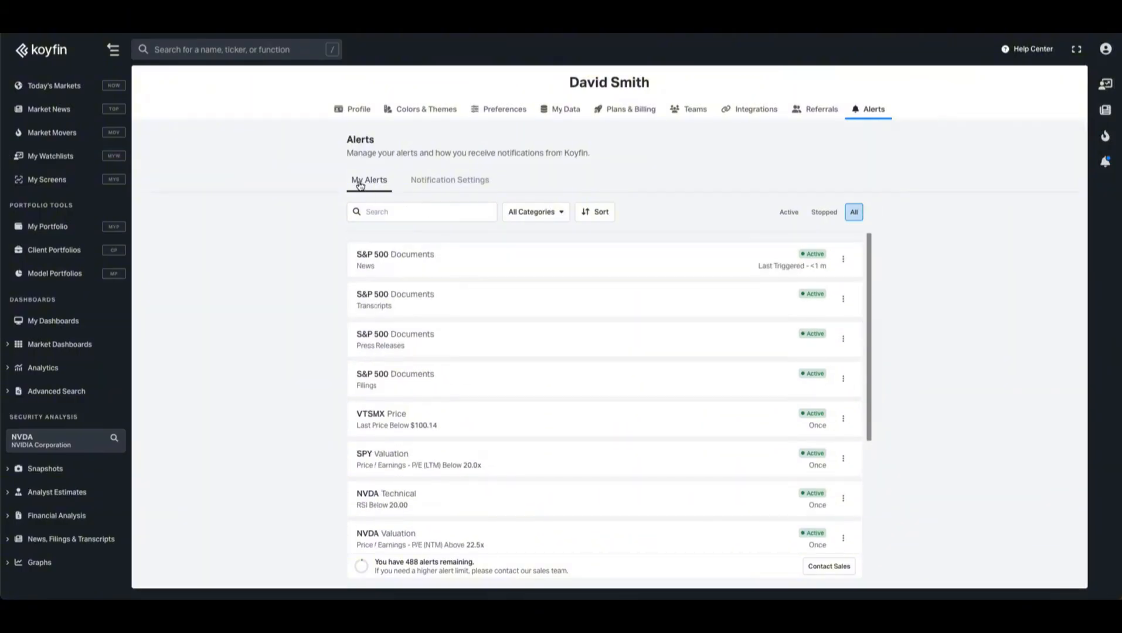
- Review the Desktop, Email and Mobile delivery options in the alert notification settings
left_click(443, 186)
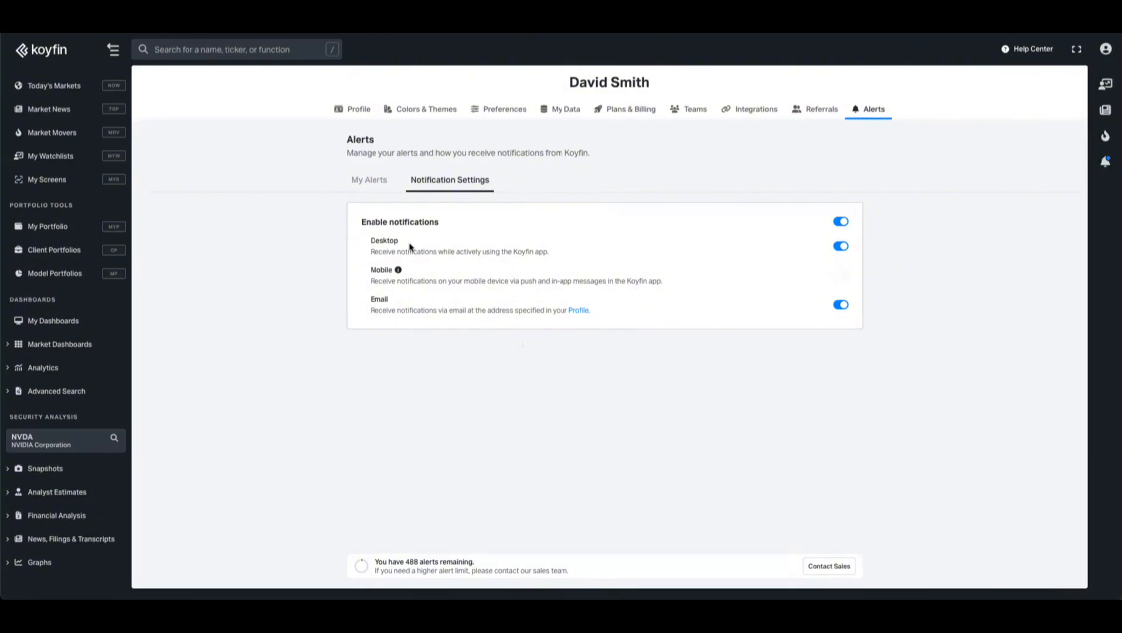
left_click_drag(370, 240, 556, 252)
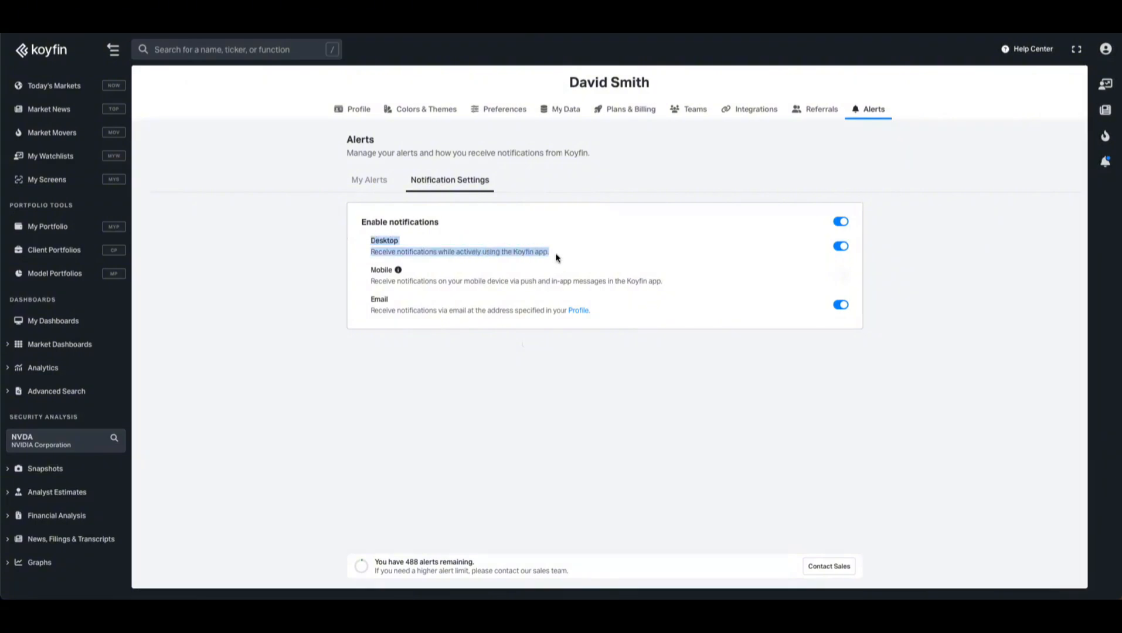
left_click_drag(370, 298, 593, 310)
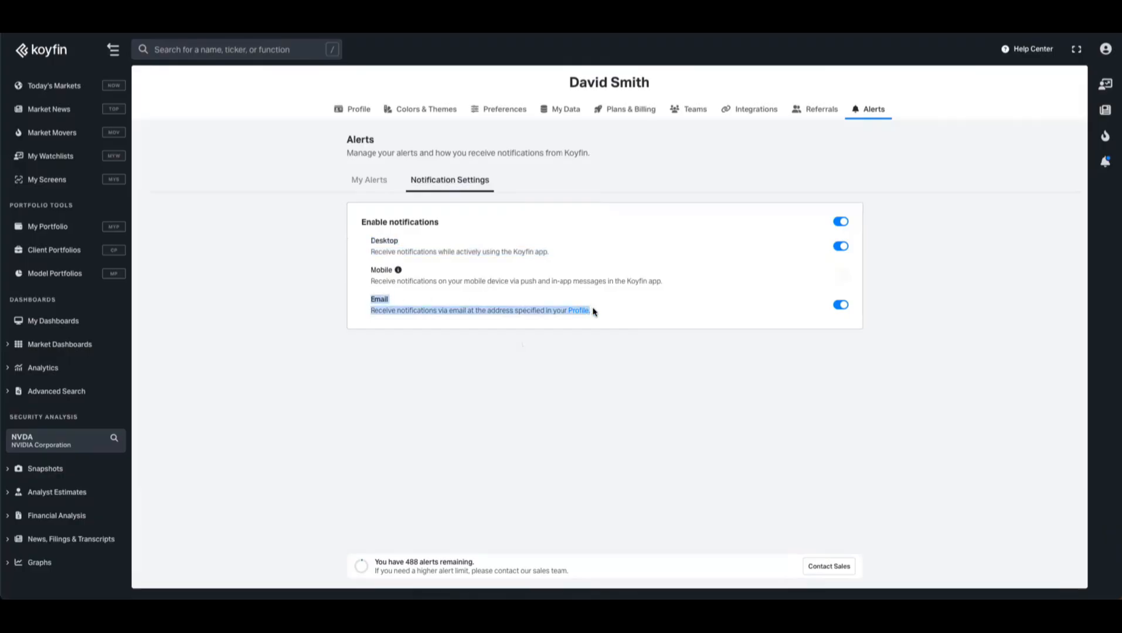
left_click_drag(372, 271, 690, 282)
left_click(629, 354)
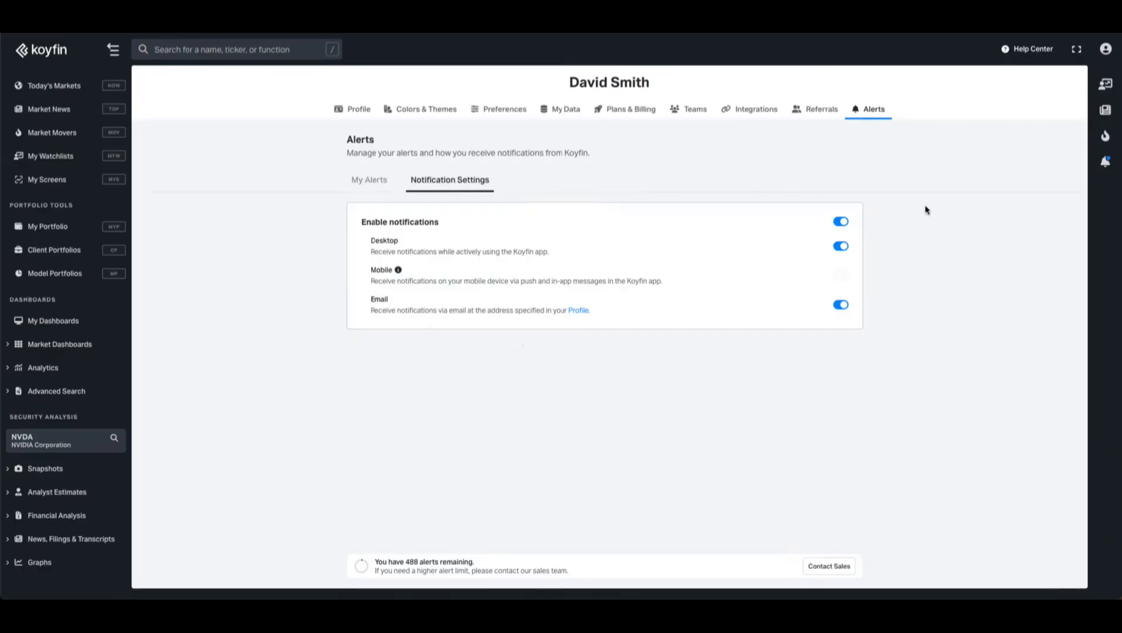
- Browse the triggered notifications and view the AAPL news article on UBS podcasting and the LMT press release on Electra
left_click(1105, 164)
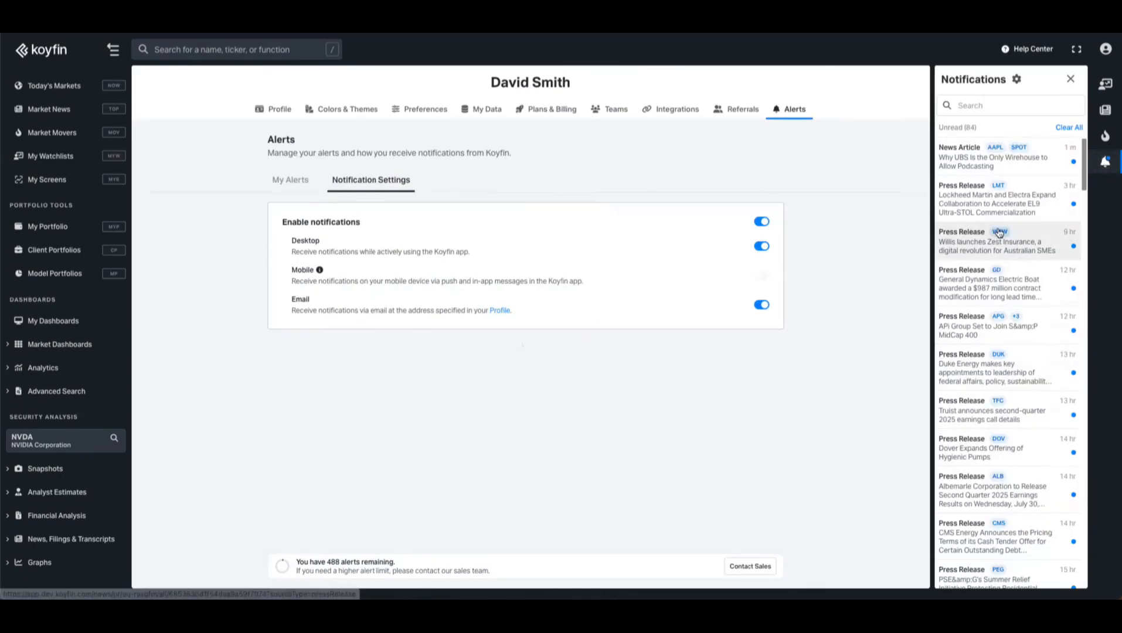
scroll(1003, 258, "down", 10)
scroll(1013, 273, "up", 10)
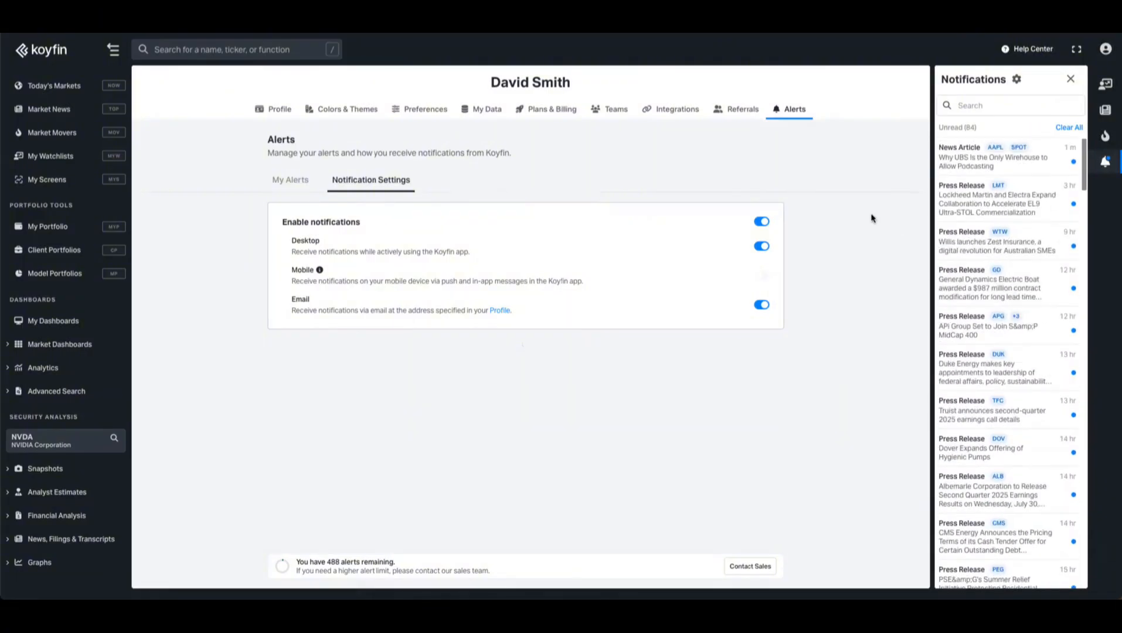
left_click(976, 171)
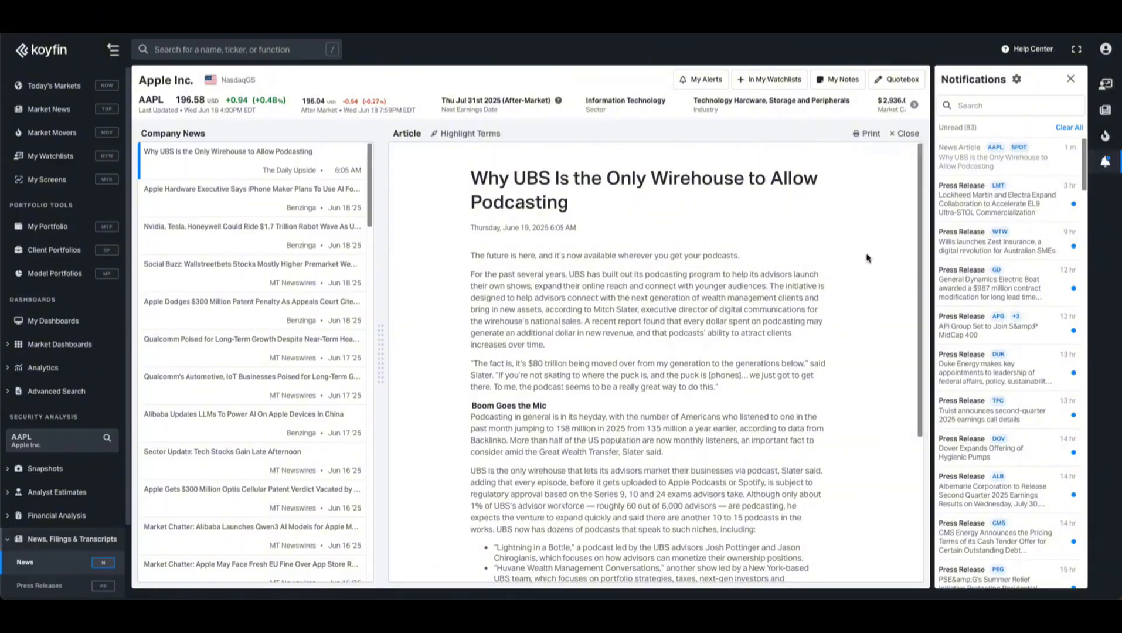
left_click(997, 202)
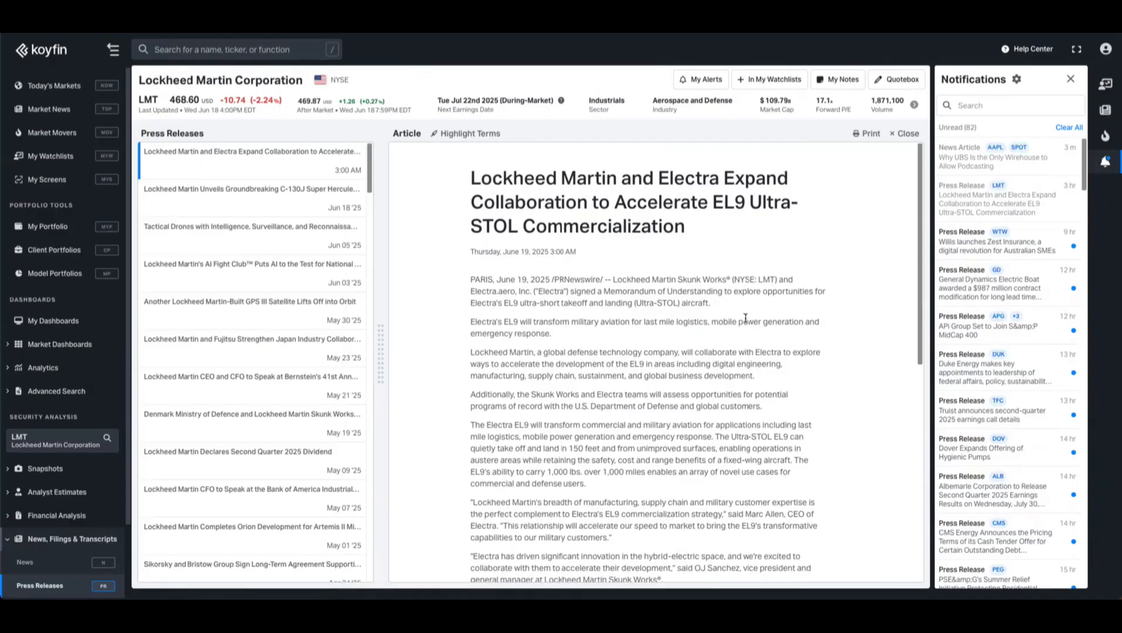
- Return to the account's alerts list, close the notifications, and check the actions available for the S&P 500 News alert
left_click(1106, 49)
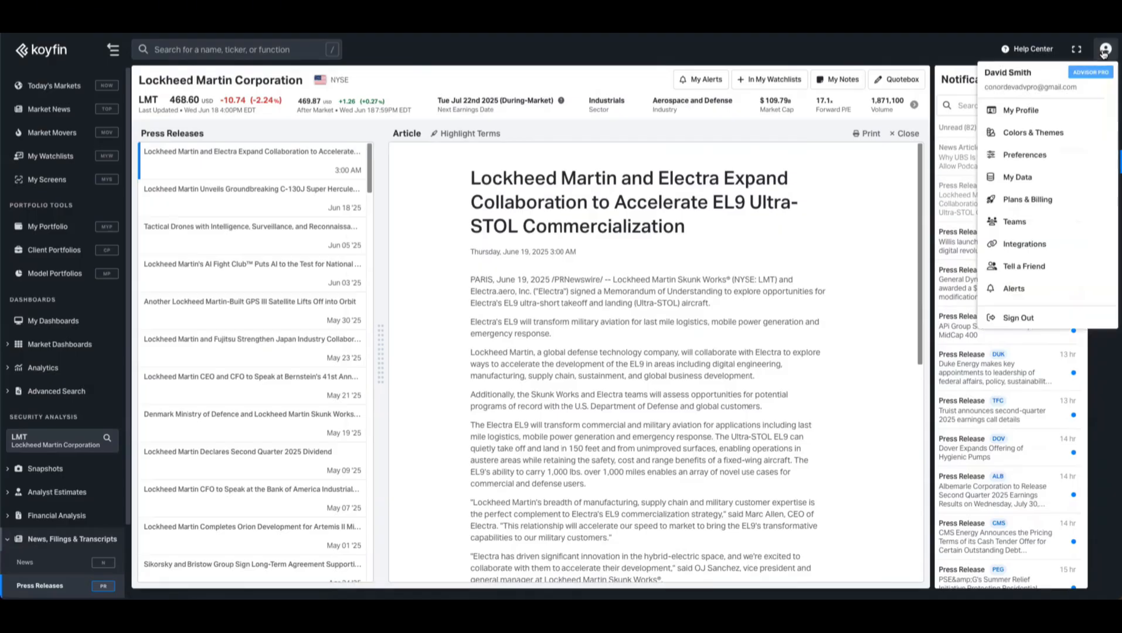
left_click(1018, 289)
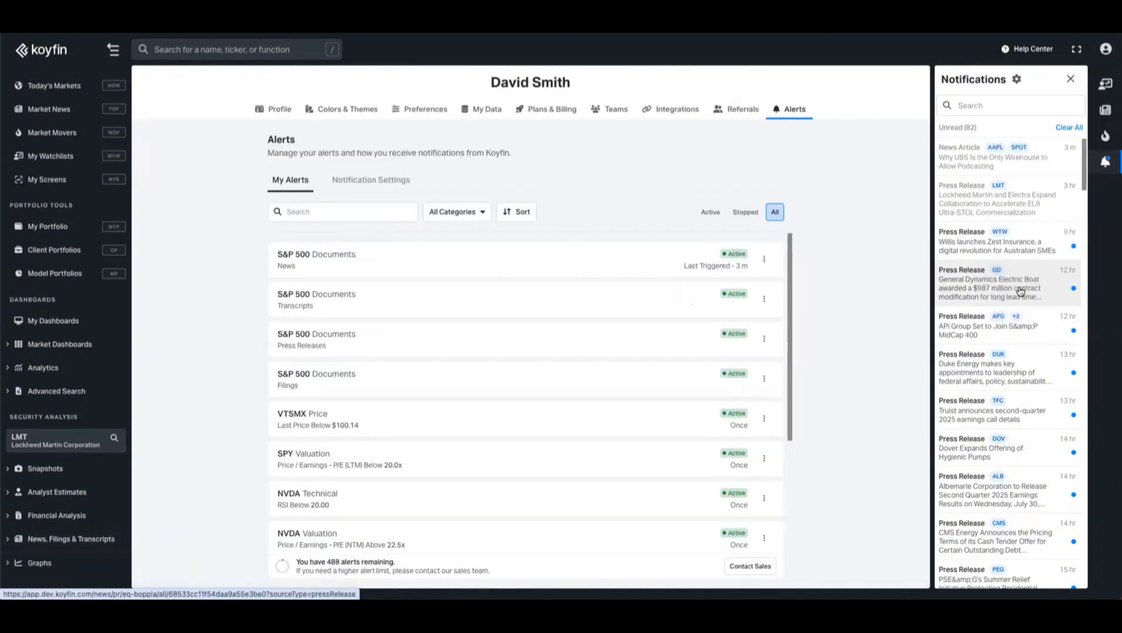
left_click(1071, 80)
scroll(583, 366, "down", 3)
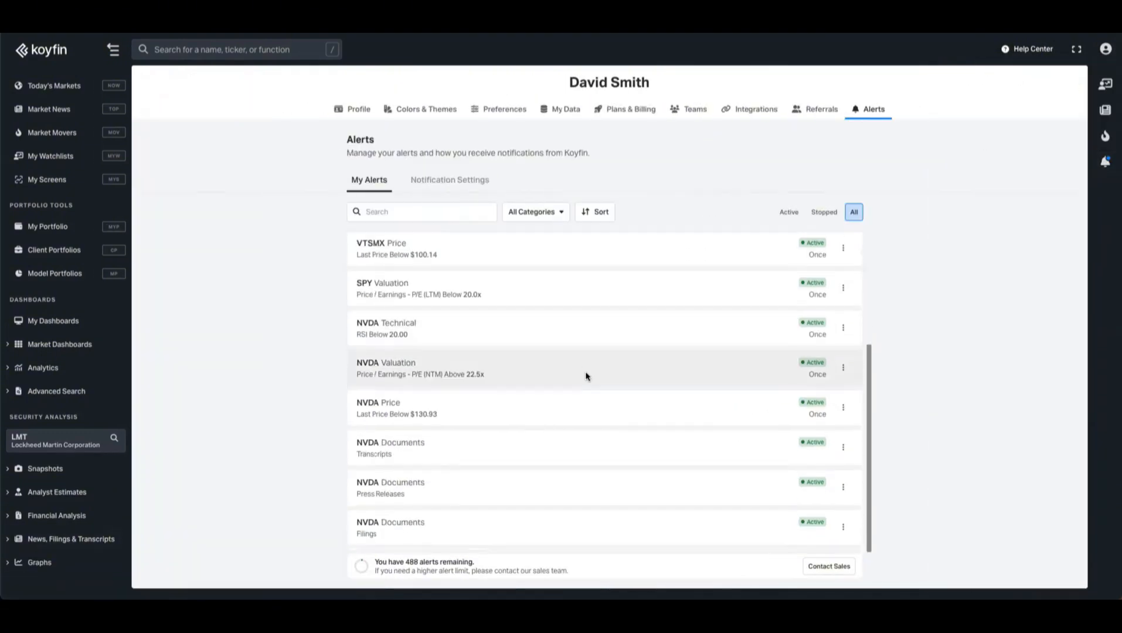
scroll(586, 377, "up", 3)
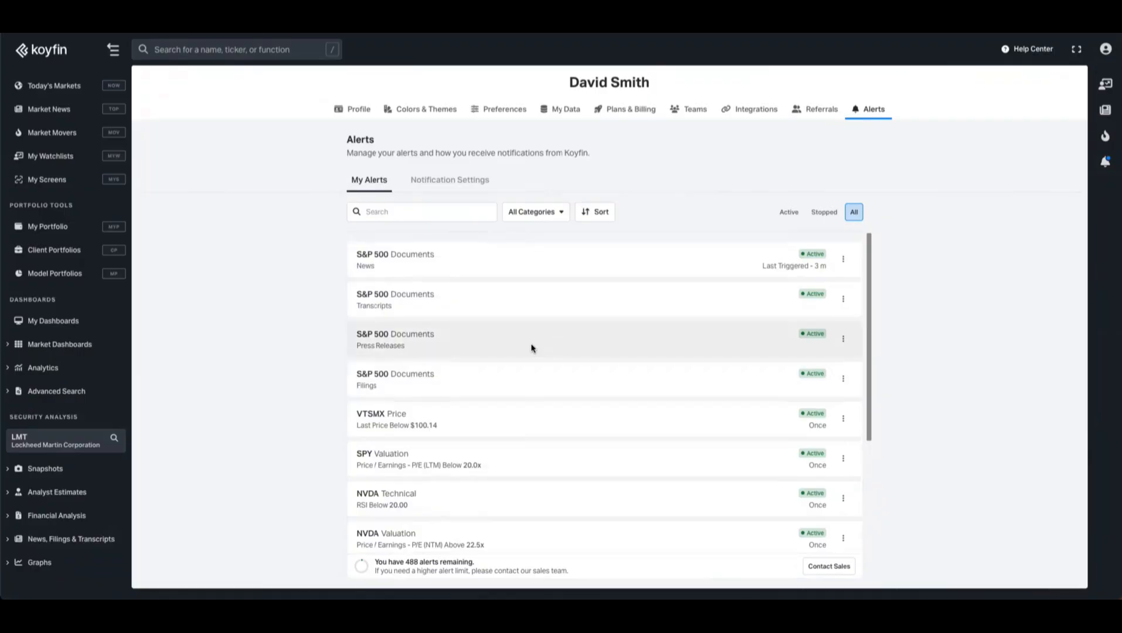
left_click(842, 260)
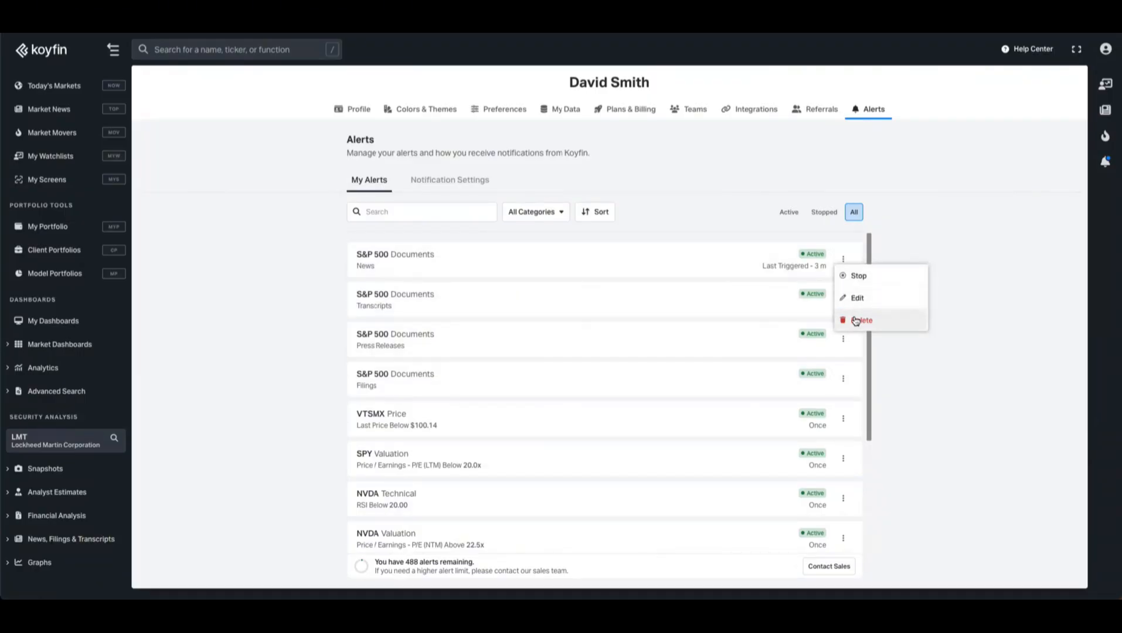
left_click(917, 249)
- Filter the alerts list by Technical and by Documents, check the sort options, and restore All Categories
left_click(560, 213)
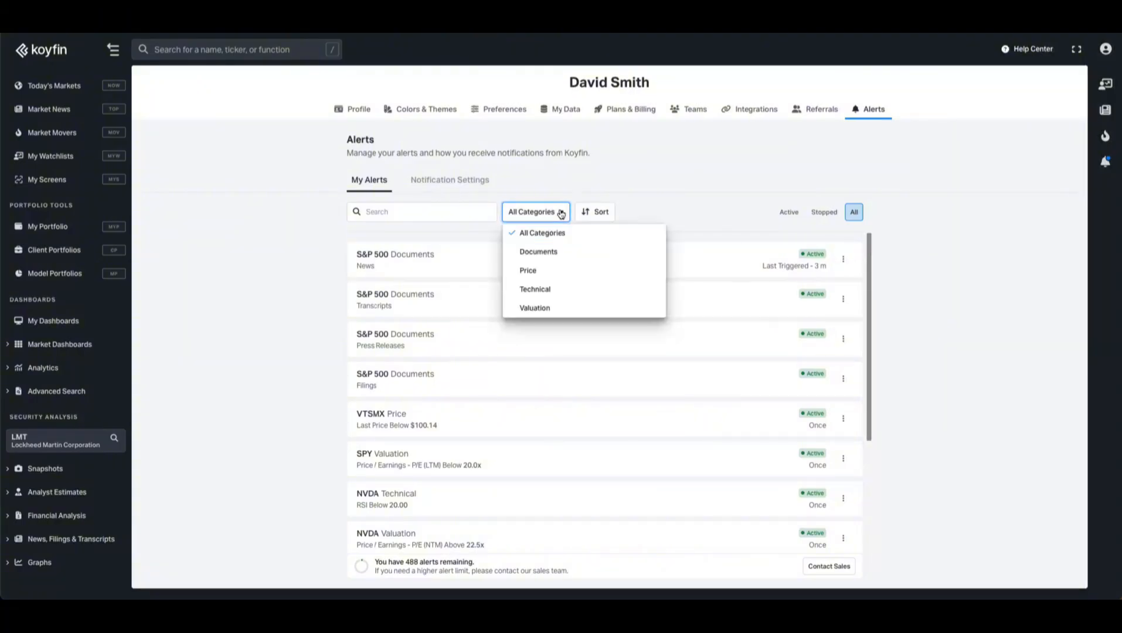
left_click(551, 289)
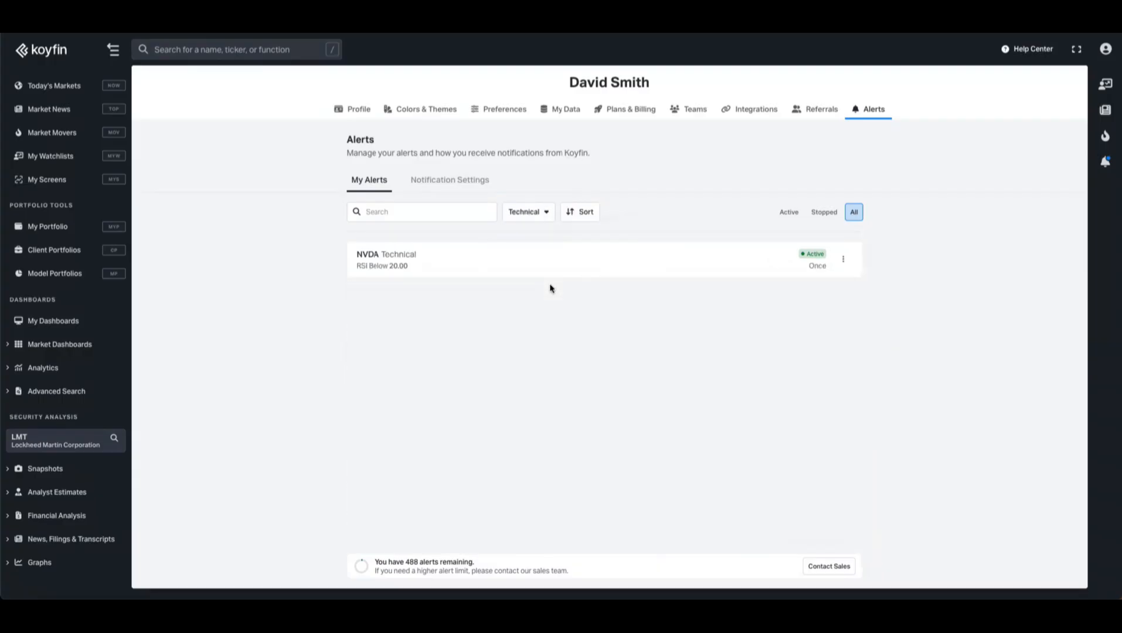
left_click(543, 214)
left_click(537, 251)
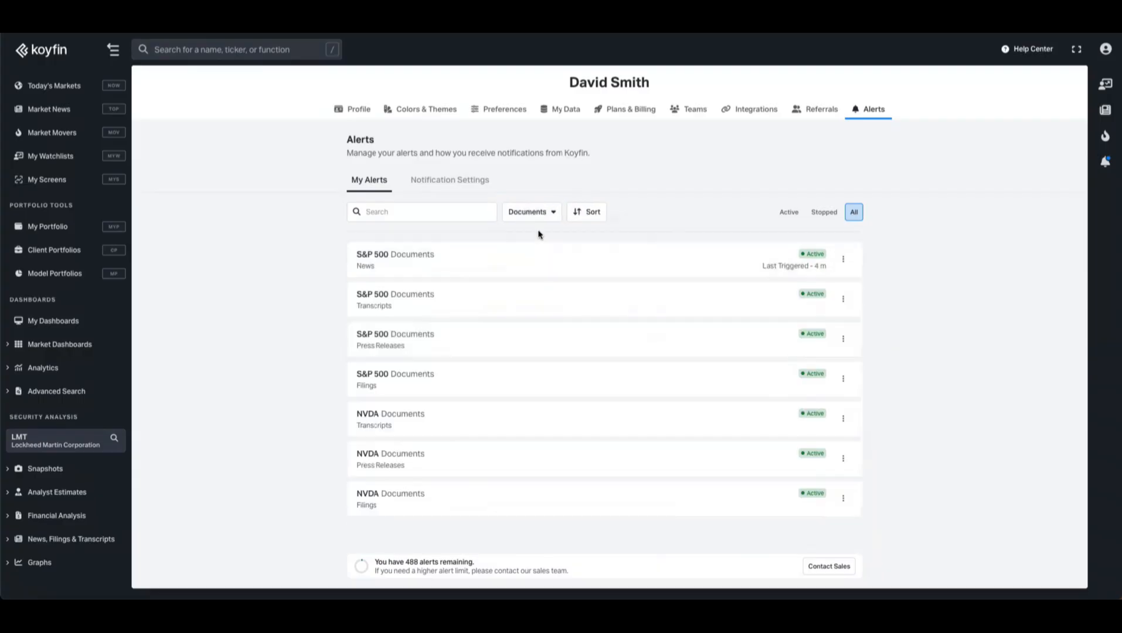
left_click(585, 217)
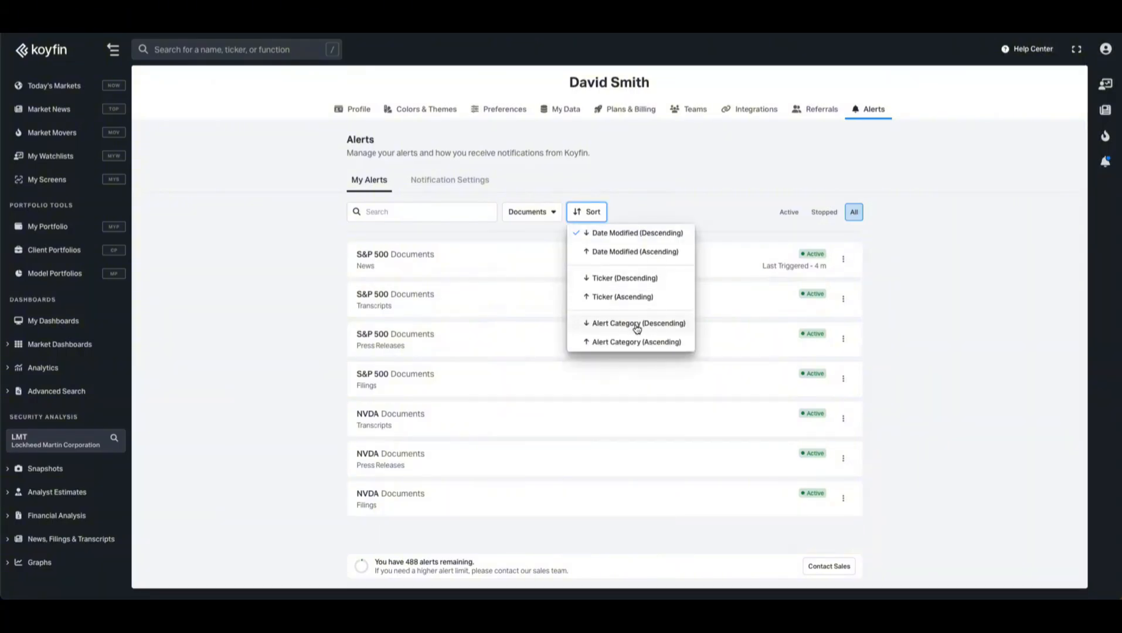
left_click(536, 215)
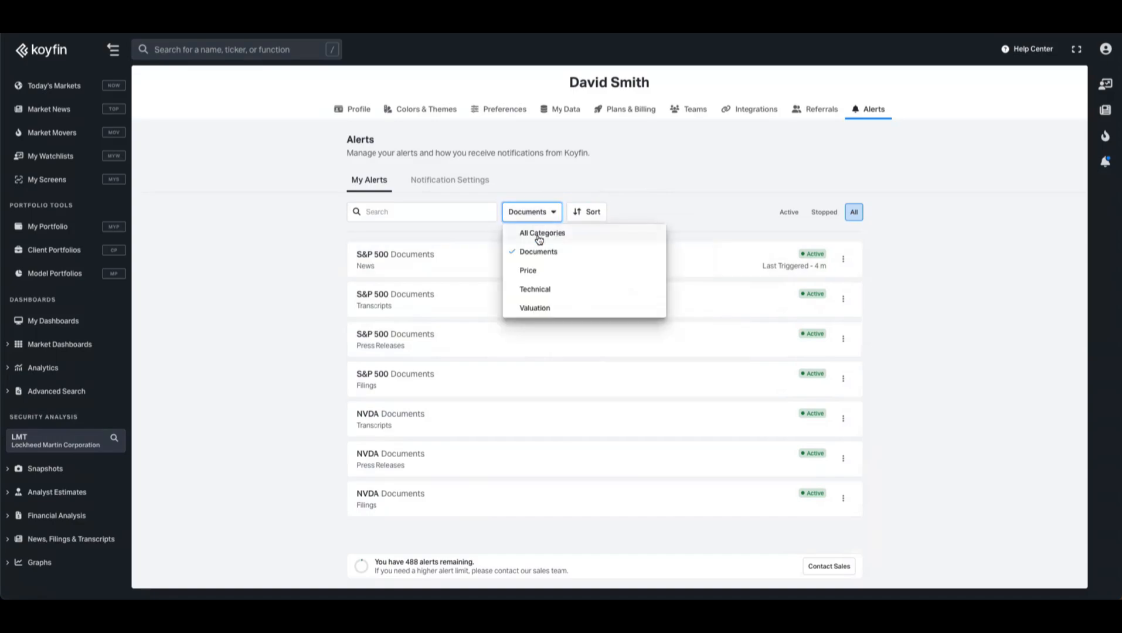
left_click(540, 233)
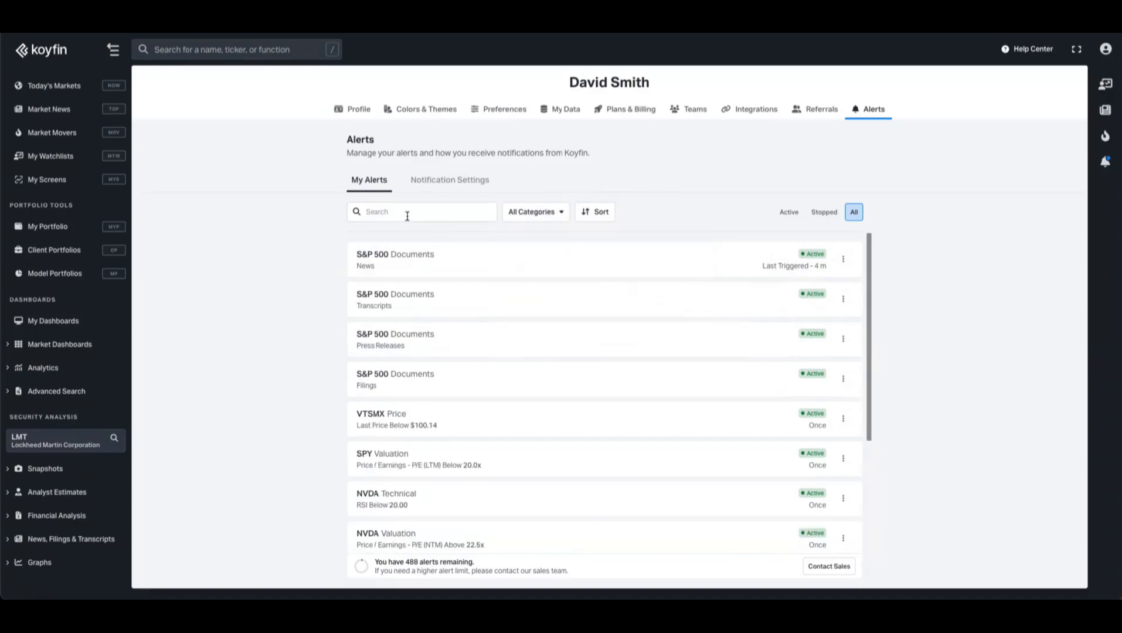
- Search the alerts list for "spy" and for "nvda", and clear the search
left_click(407, 213)
type("spy")
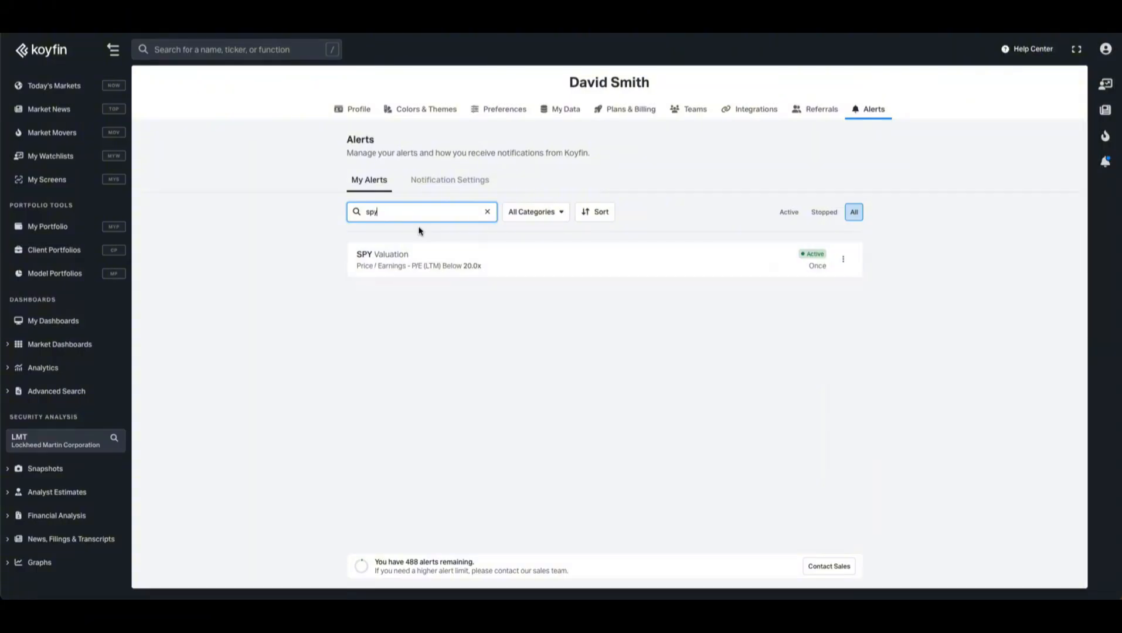
key("BackSpace")
key("BackSpace")
key("BackSpace")
type("nvda")
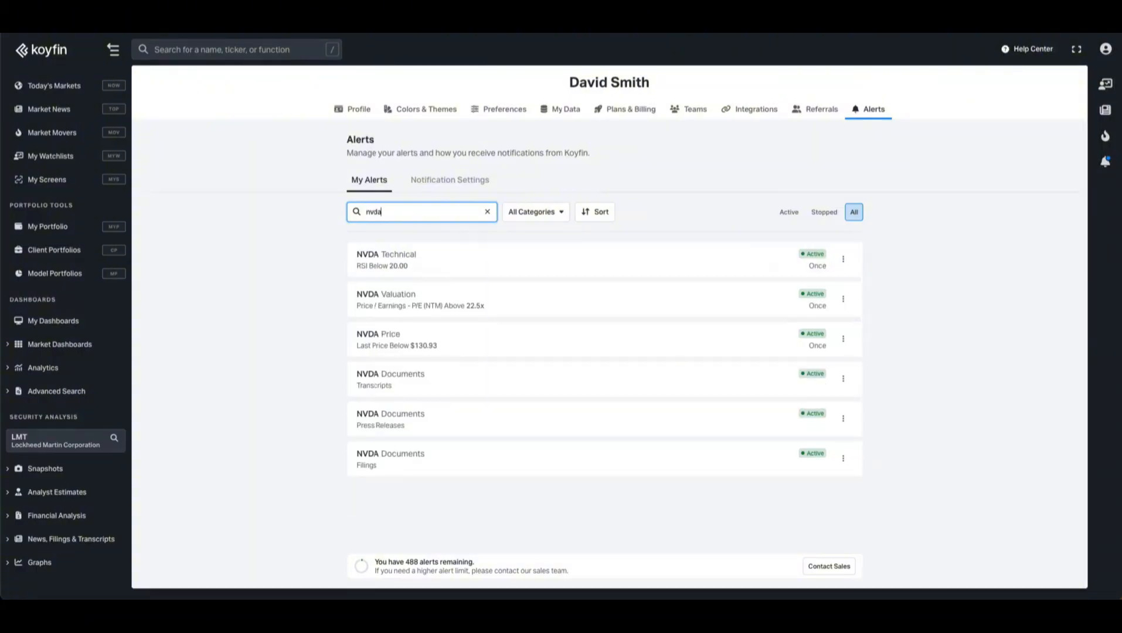
key("BackSpace")
key("BackSpace")
key("BackSpace")
key("BackSpace")
left_click(672, 189)
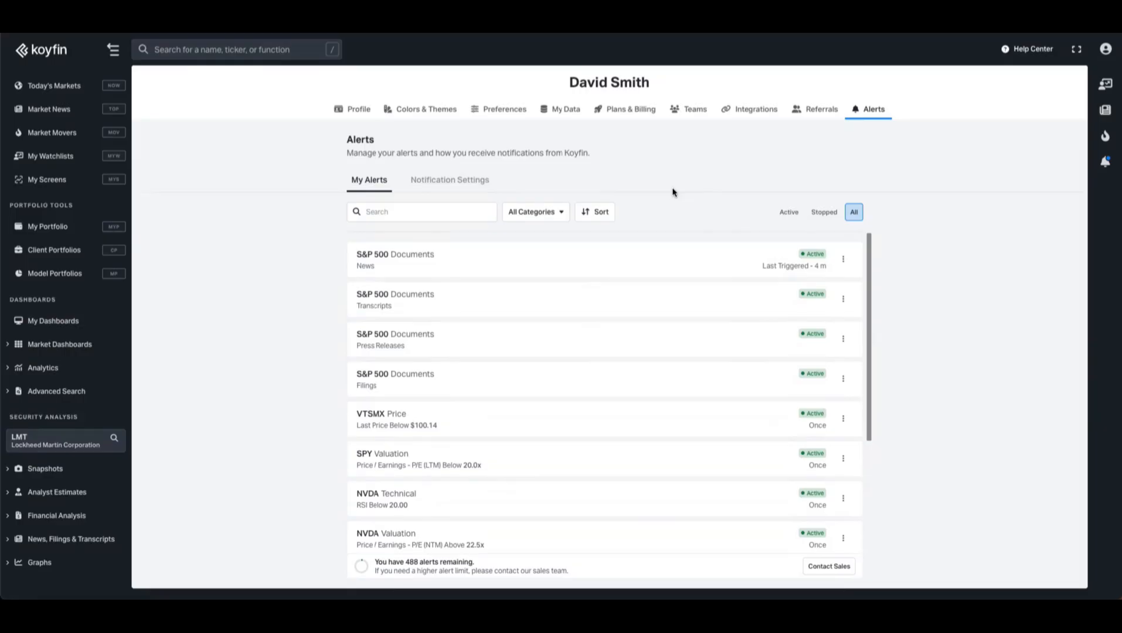